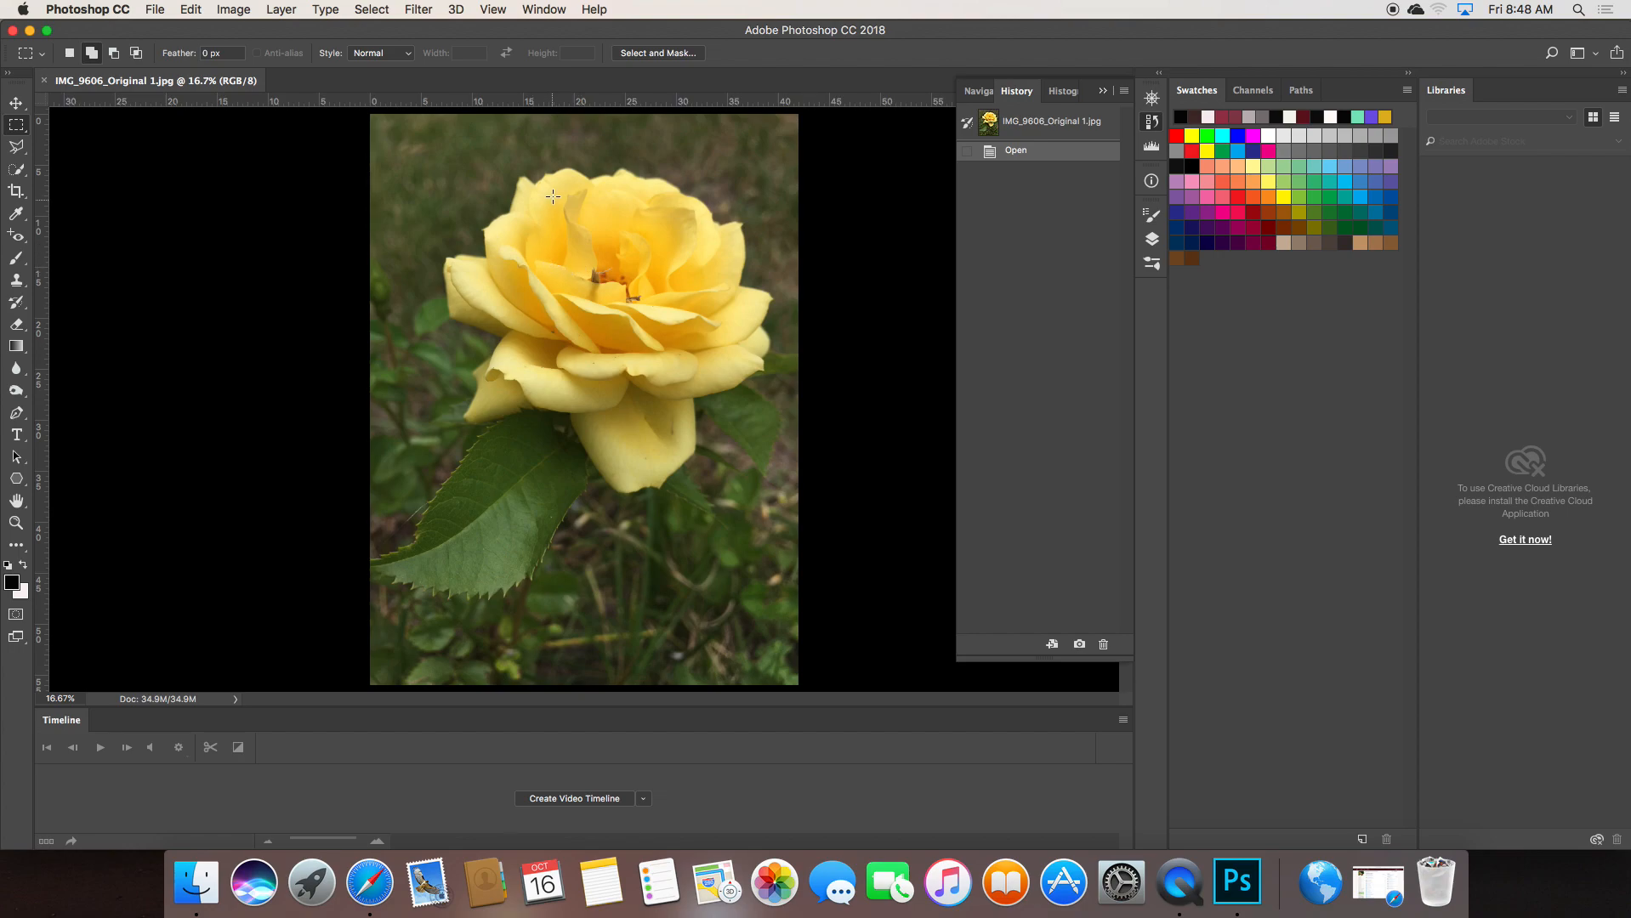
# Collapse the History panel and activate the Quick Selection tool for the rose photo
pyautogui.click(1103, 90)
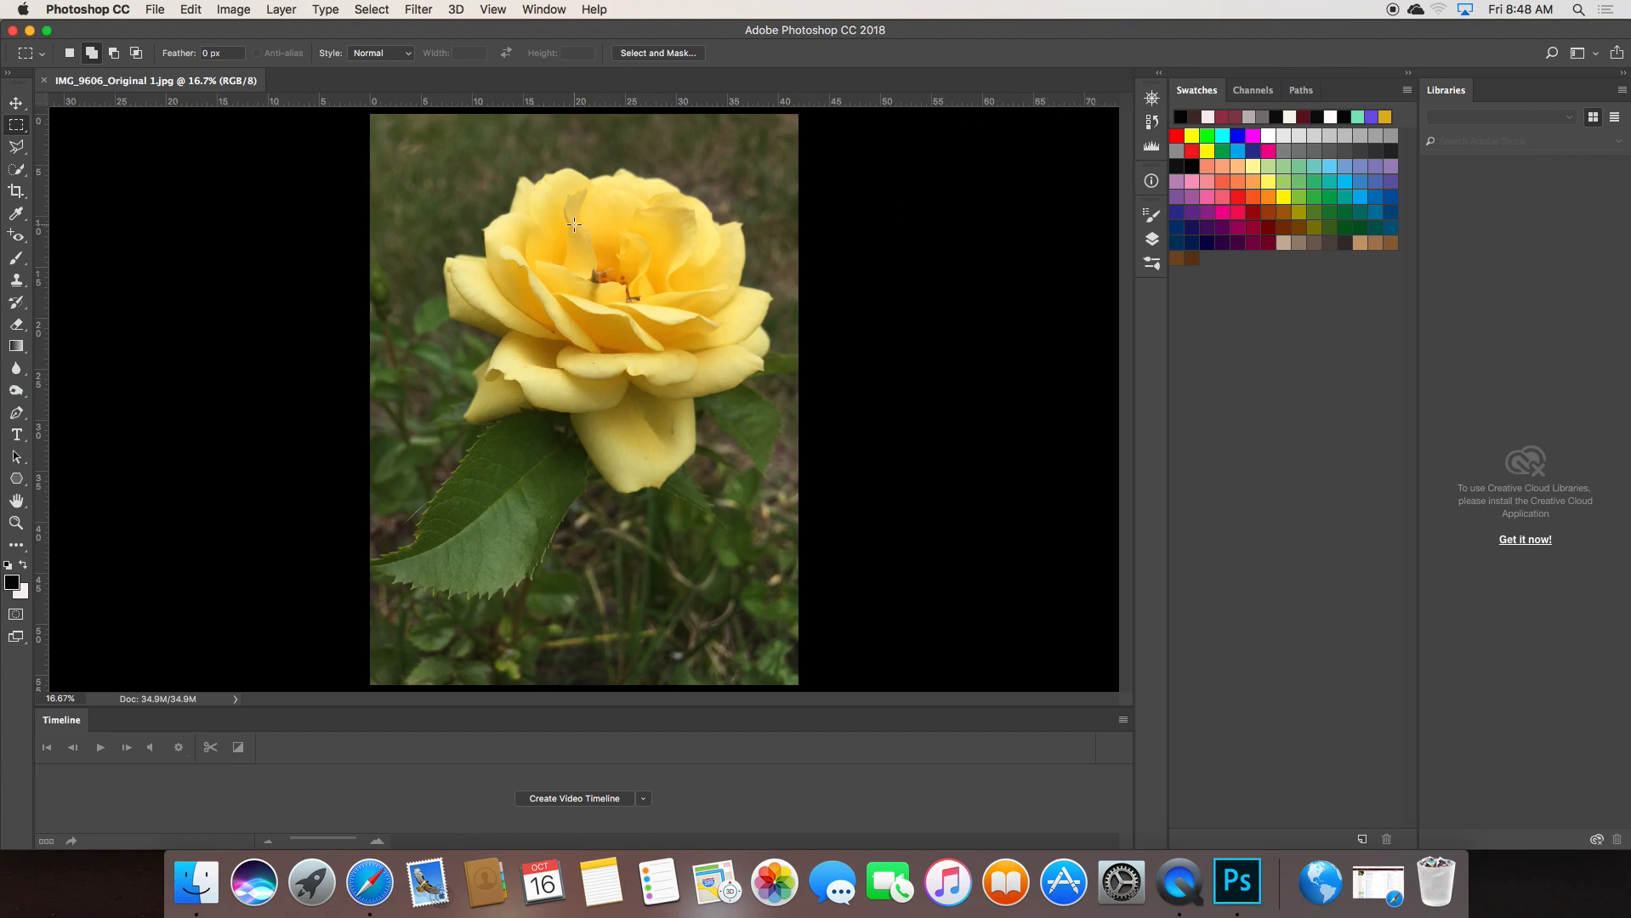
pyautogui.click(29, 156)
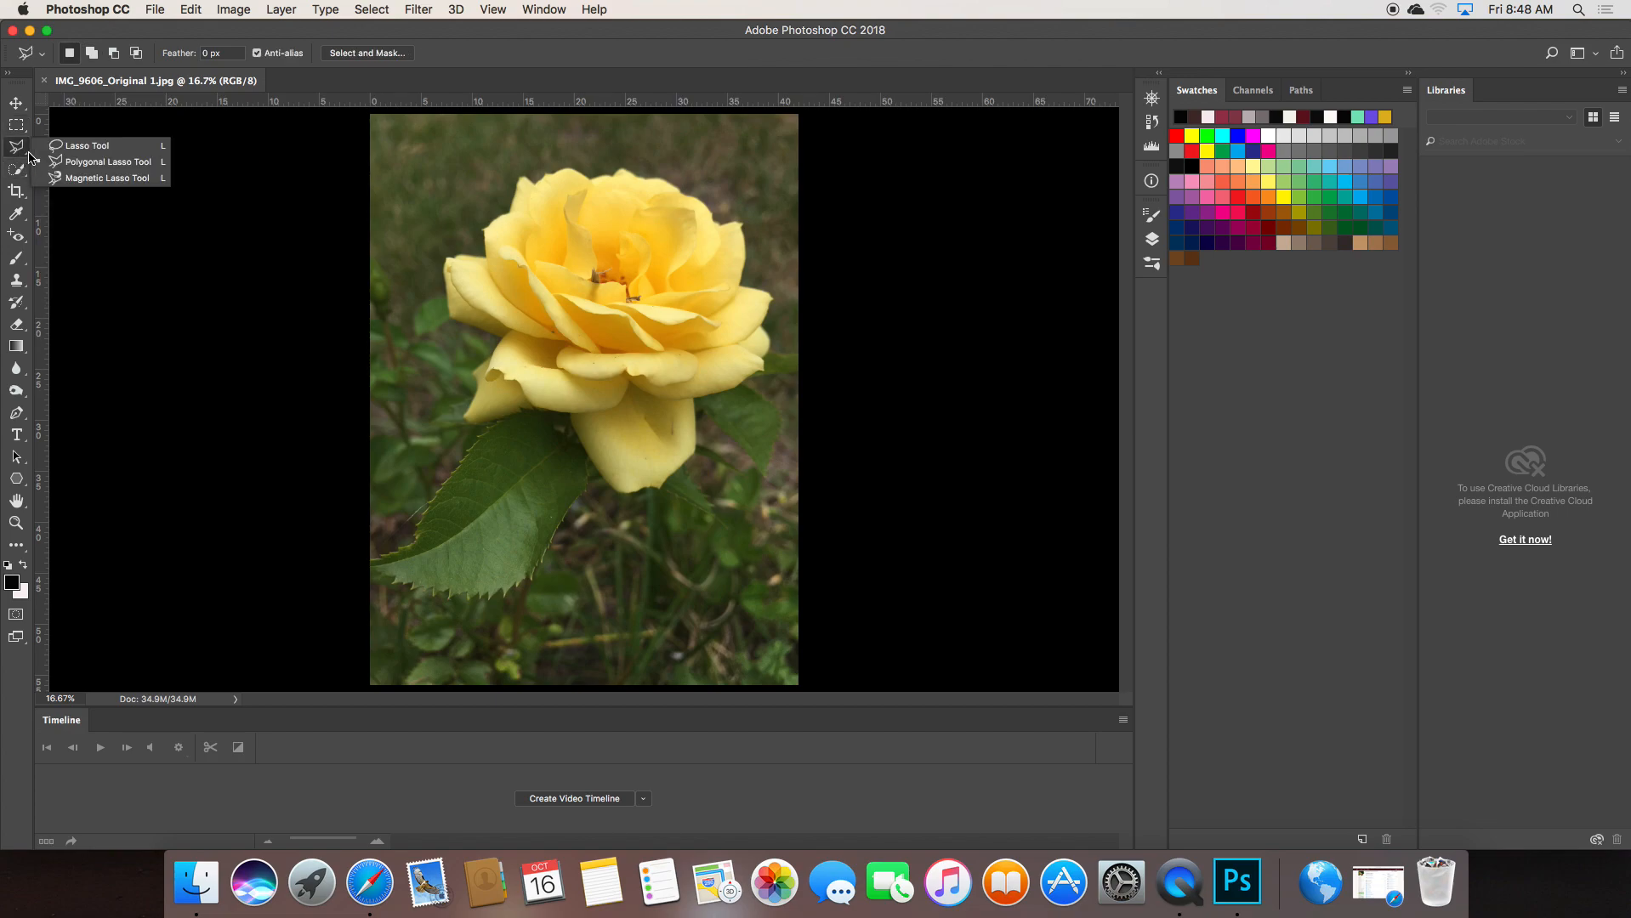
pyautogui.click(29, 178)
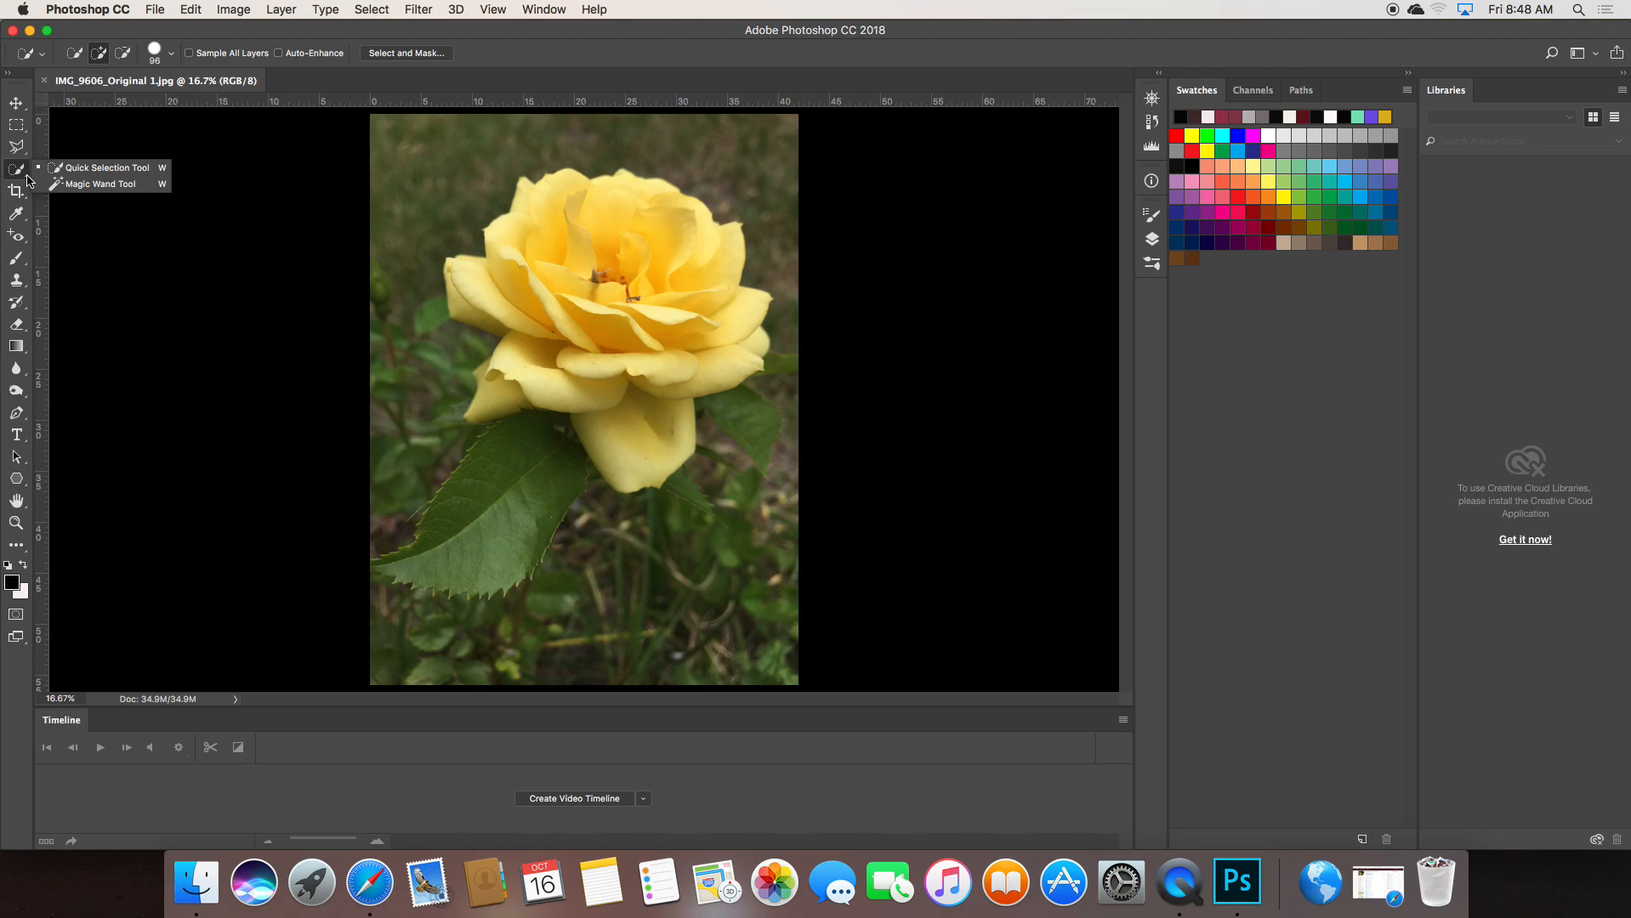
pyautogui.click(24, 132)
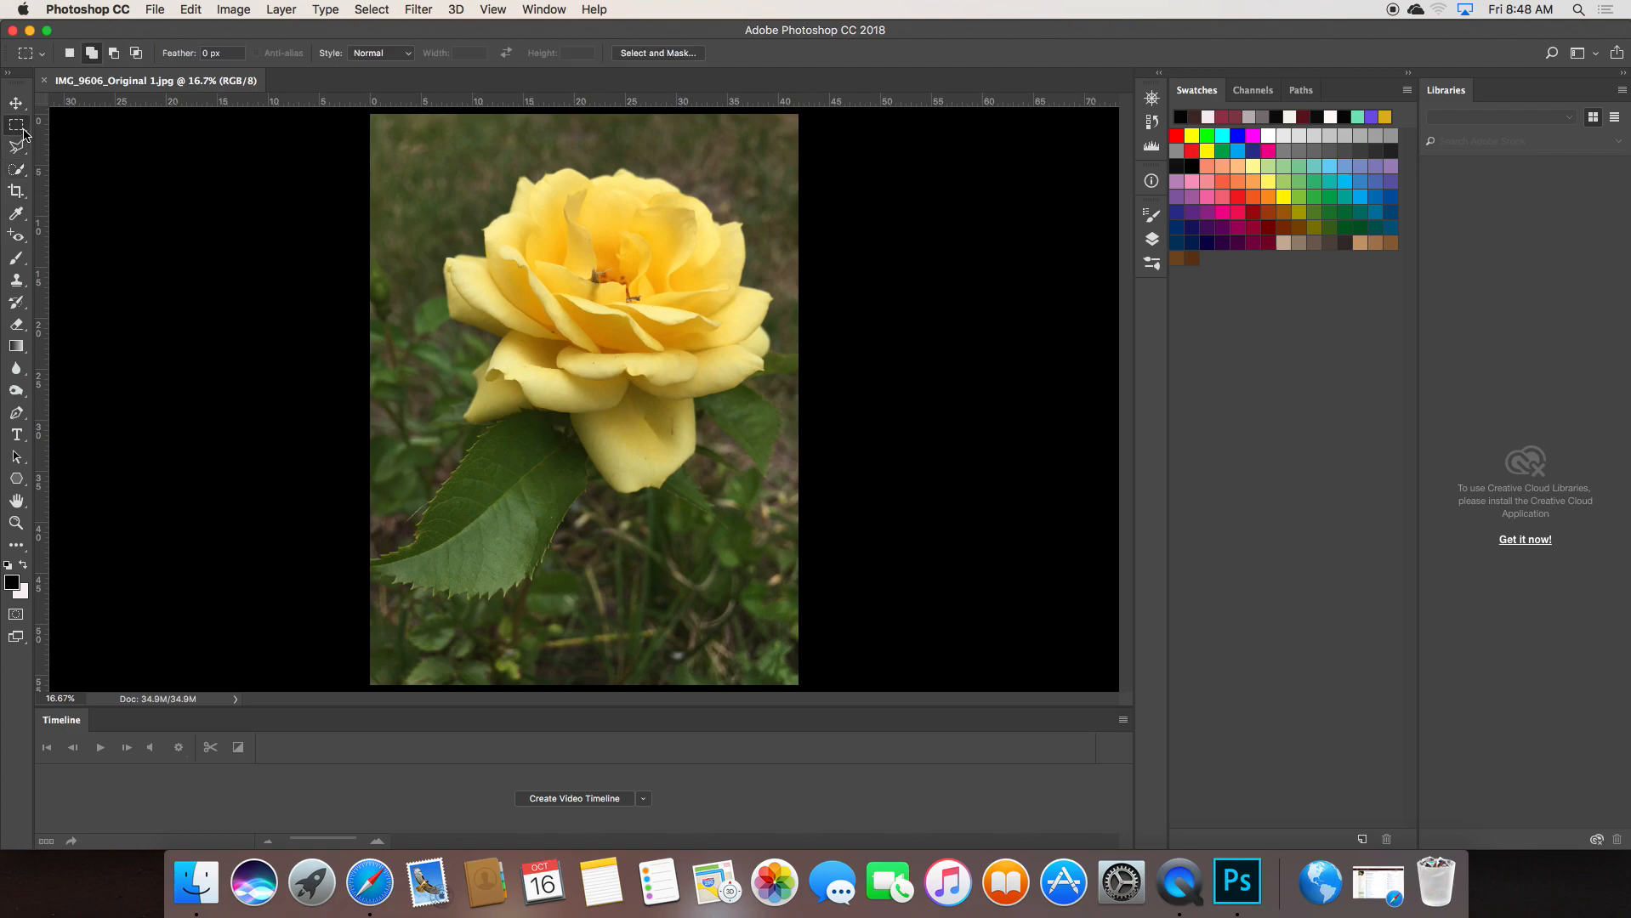
pyautogui.click(17, 171)
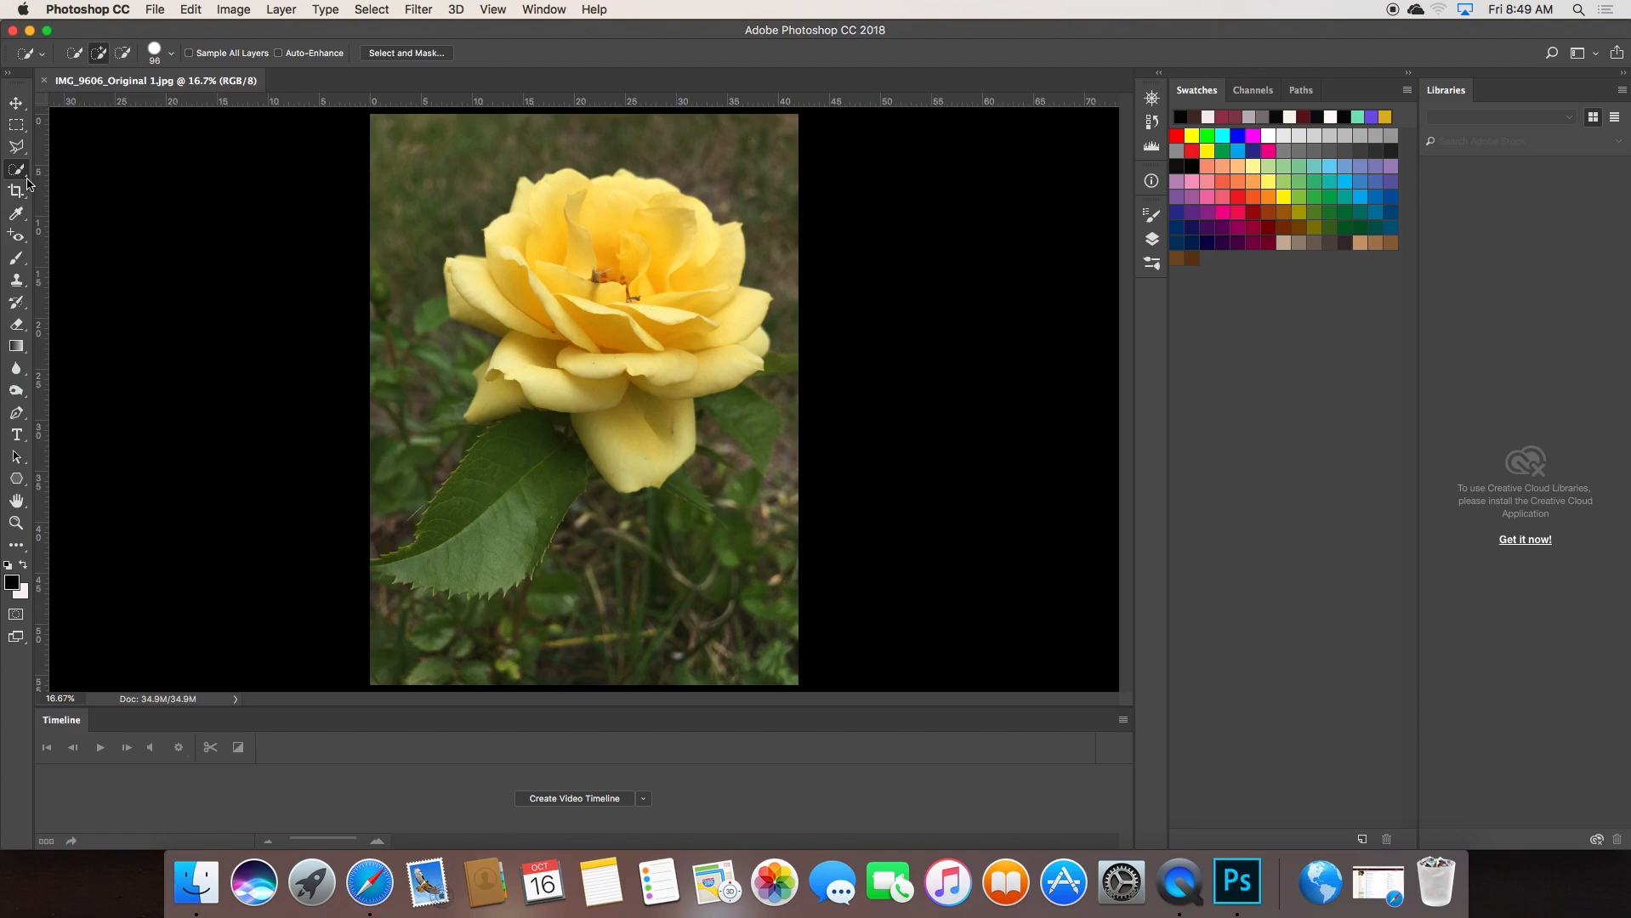
pyautogui.click(28, 183)
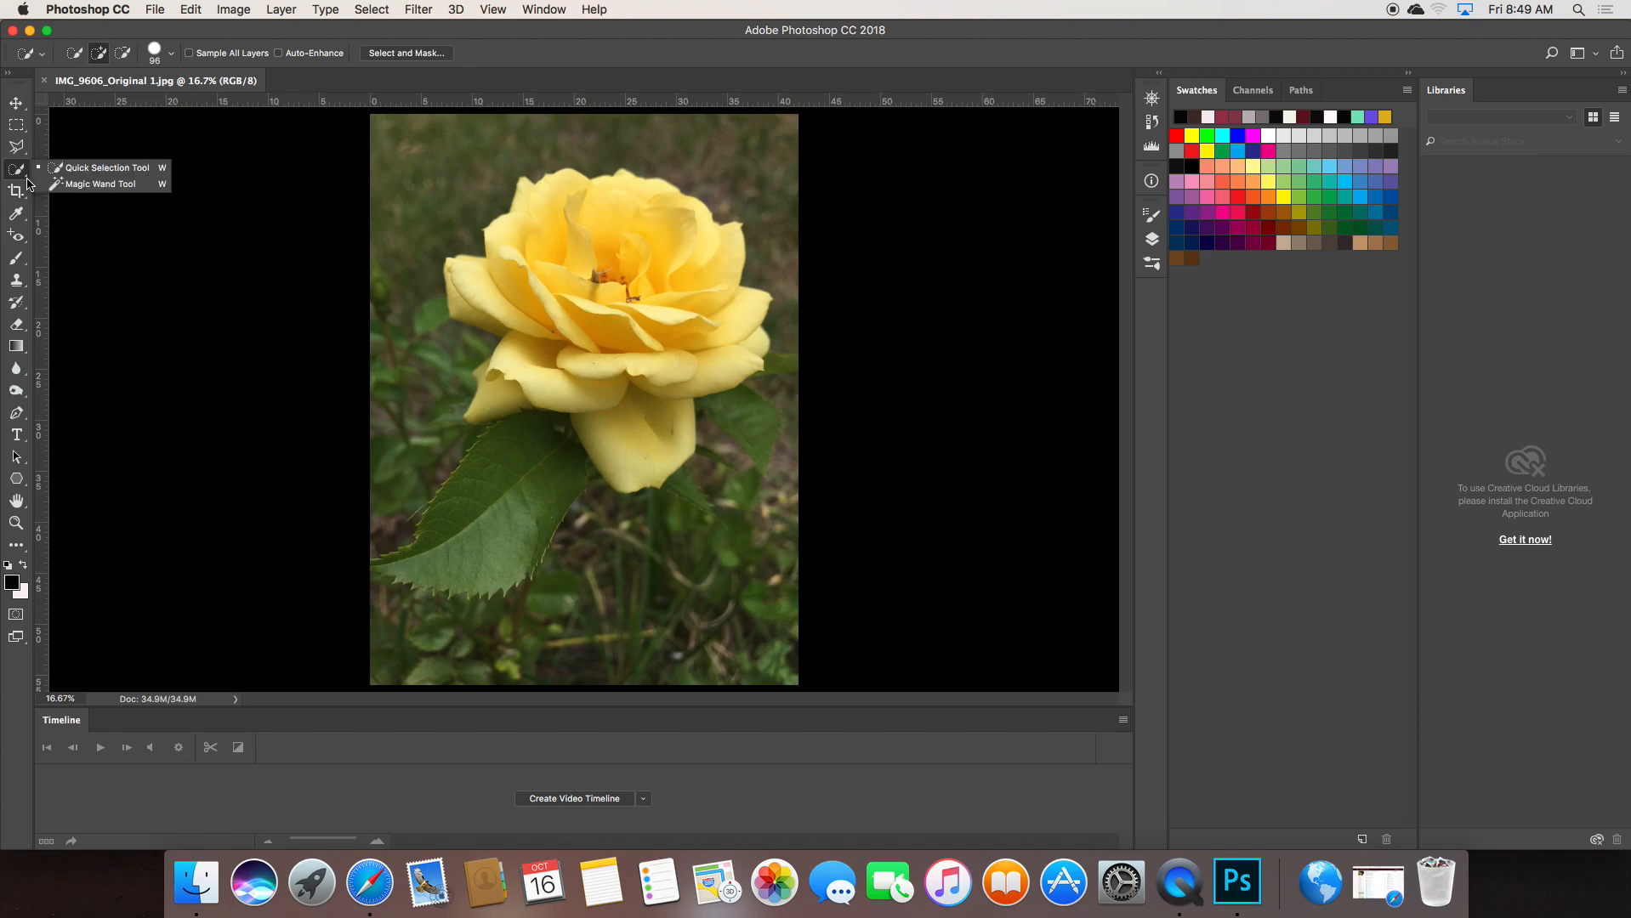
pyautogui.click(80, 168)
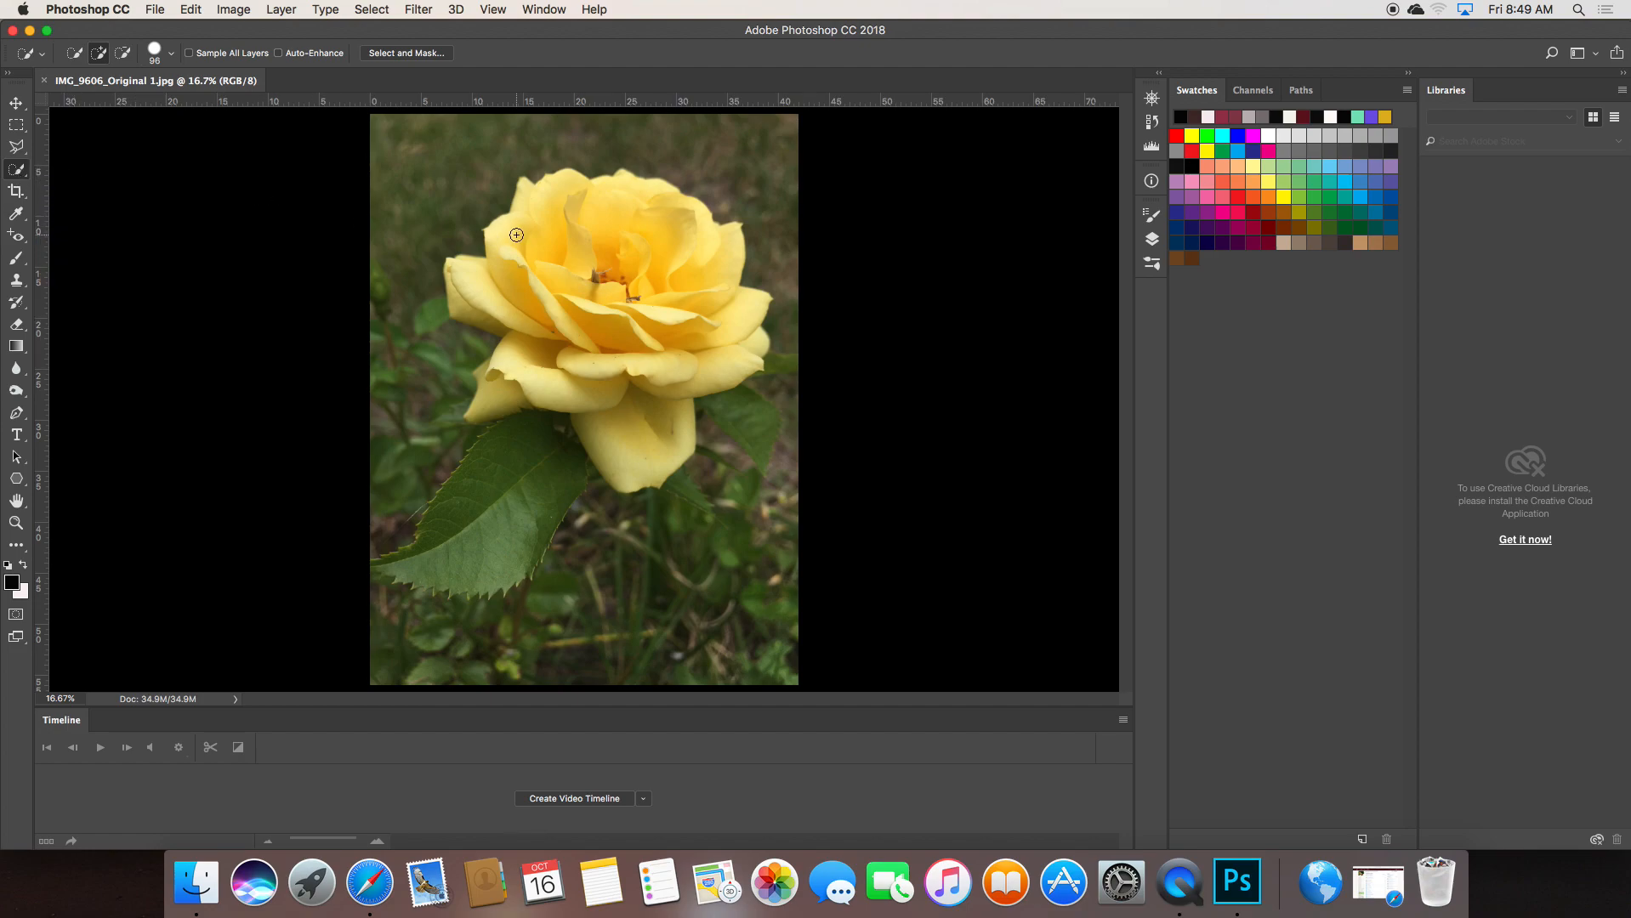
# Select the yellow rose and its leaf, and invert the selection so it covers the background
pyautogui.moveTo(513, 262)
pyautogui.mouseDown()
pyautogui.moveTo(571, 296)
pyautogui.moveTo(583, 255)
pyautogui.moveTo(553, 433)
pyautogui.moveTo(469, 476)
pyautogui.moveTo(497, 517)
pyautogui.moveTo(478, 541)
pyautogui.moveTo(642, 389)
pyautogui.moveTo(742, 343)
pyautogui.moveTo(686, 254)
pyautogui.moveTo(491, 300)
pyautogui.mouseUp()
pyautogui.press('super+shift+i')
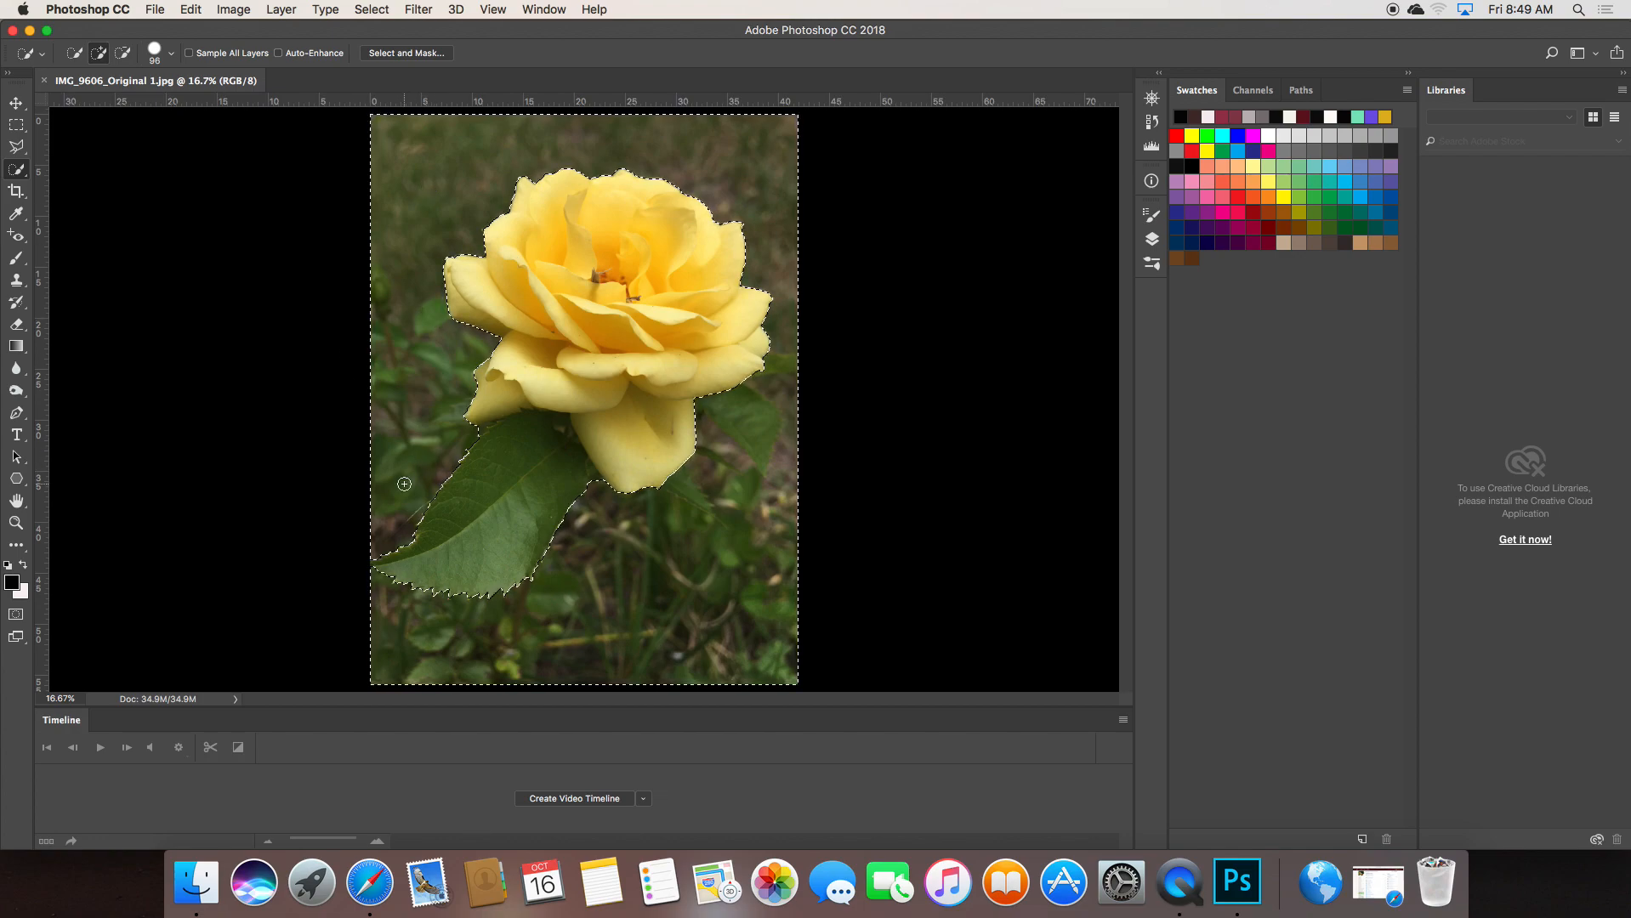
pyautogui.press('super+shift+i')
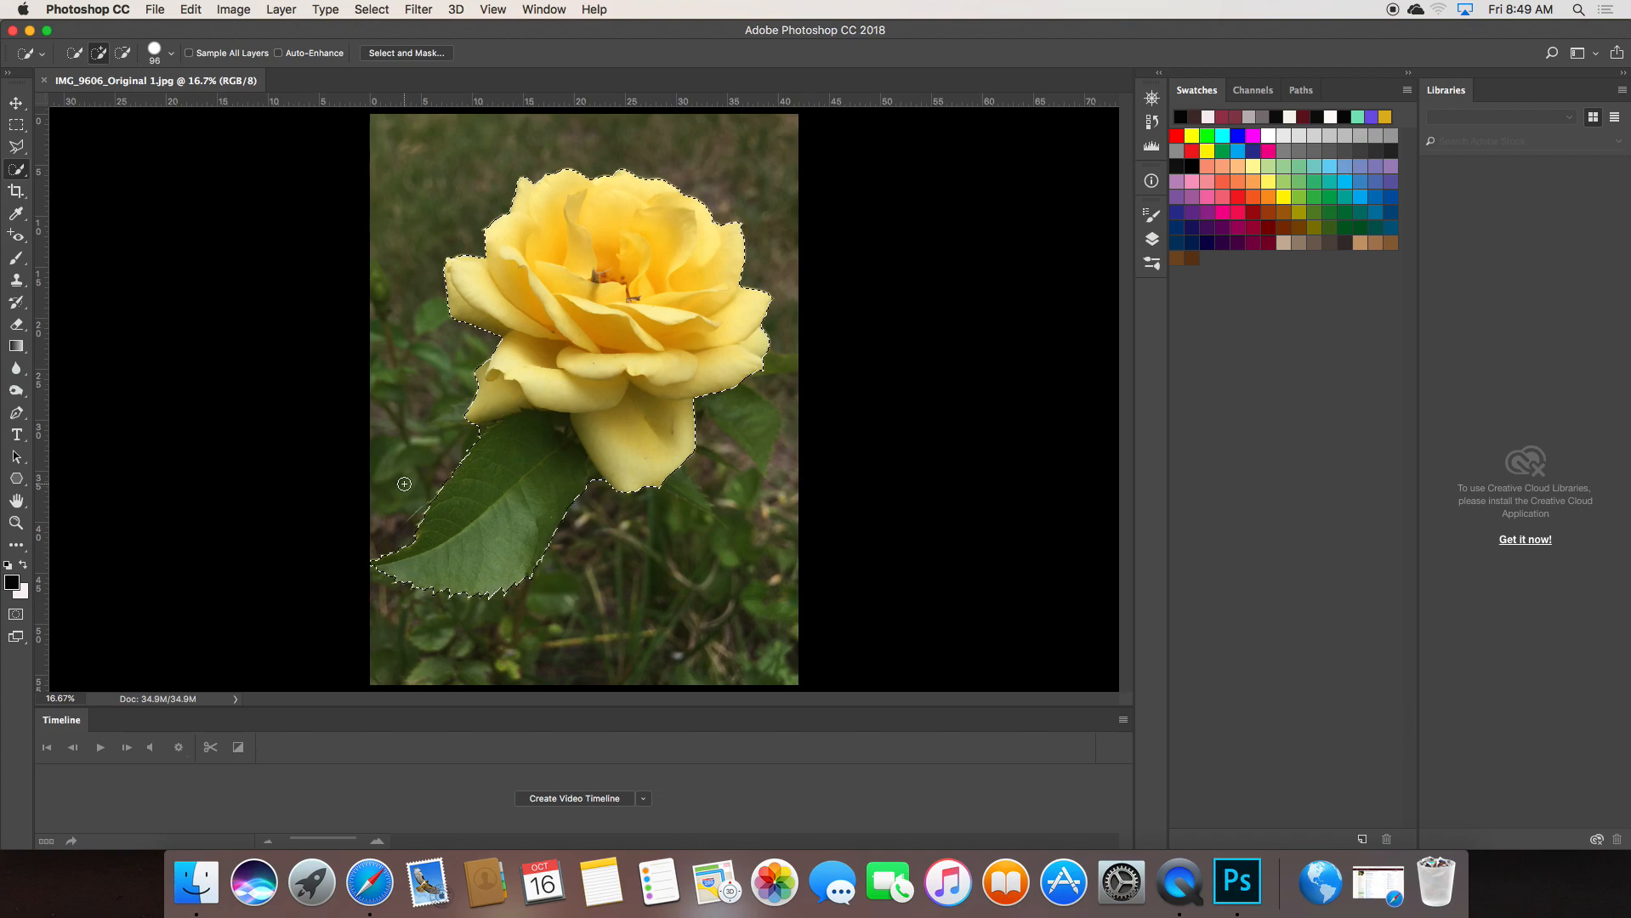
pyautogui.press('super+shift+i')
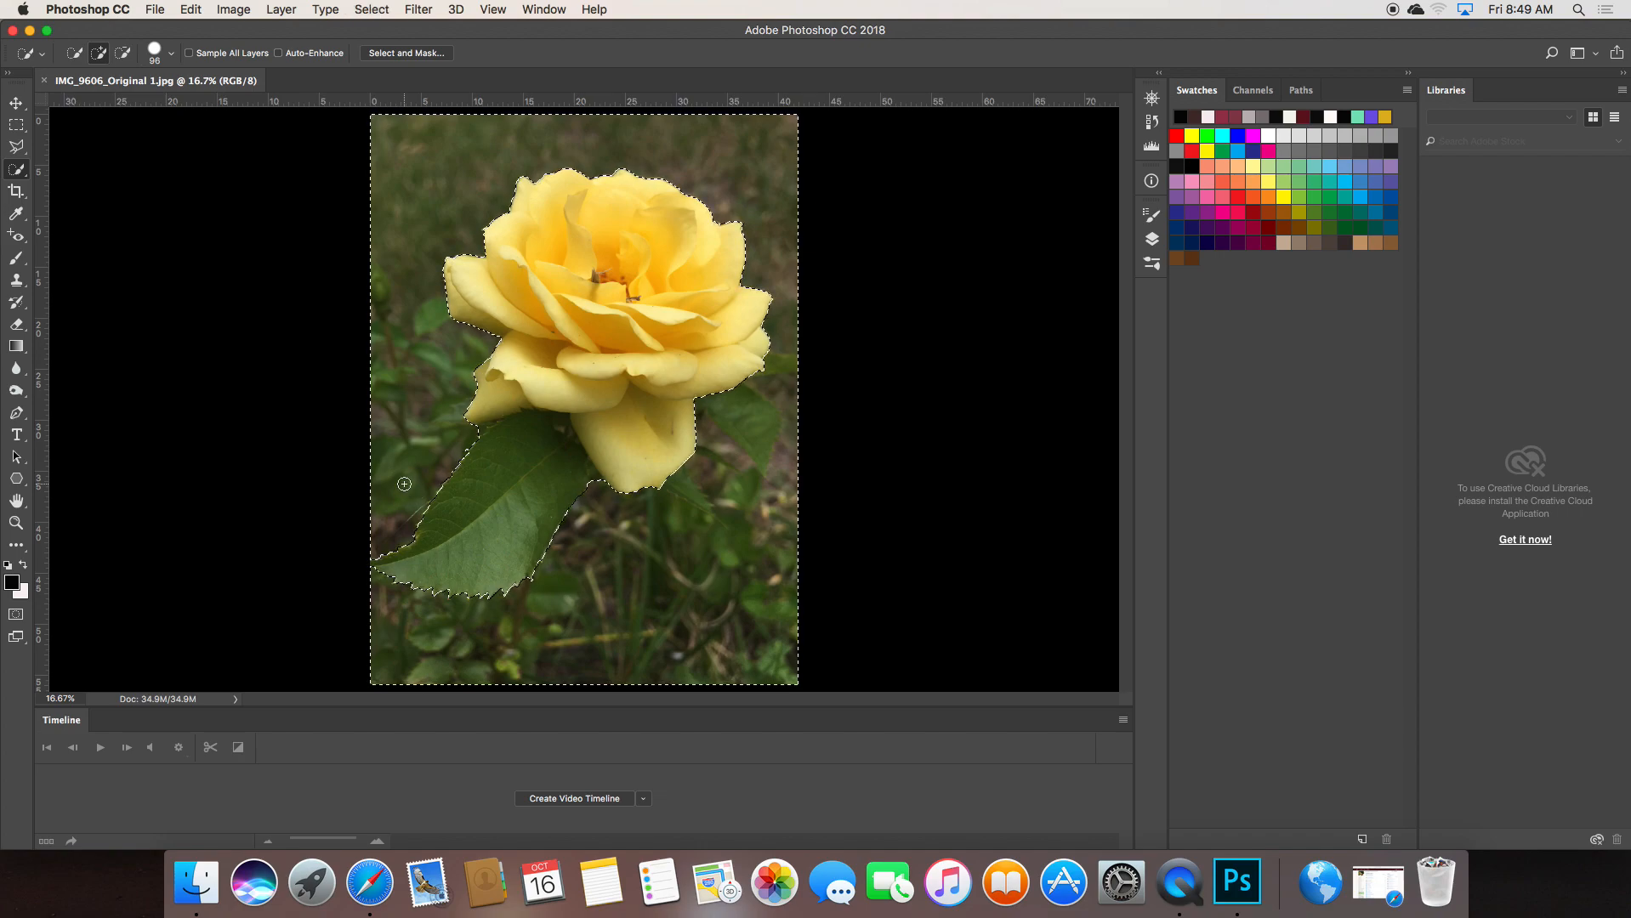
pyautogui.press('super+shift+i')
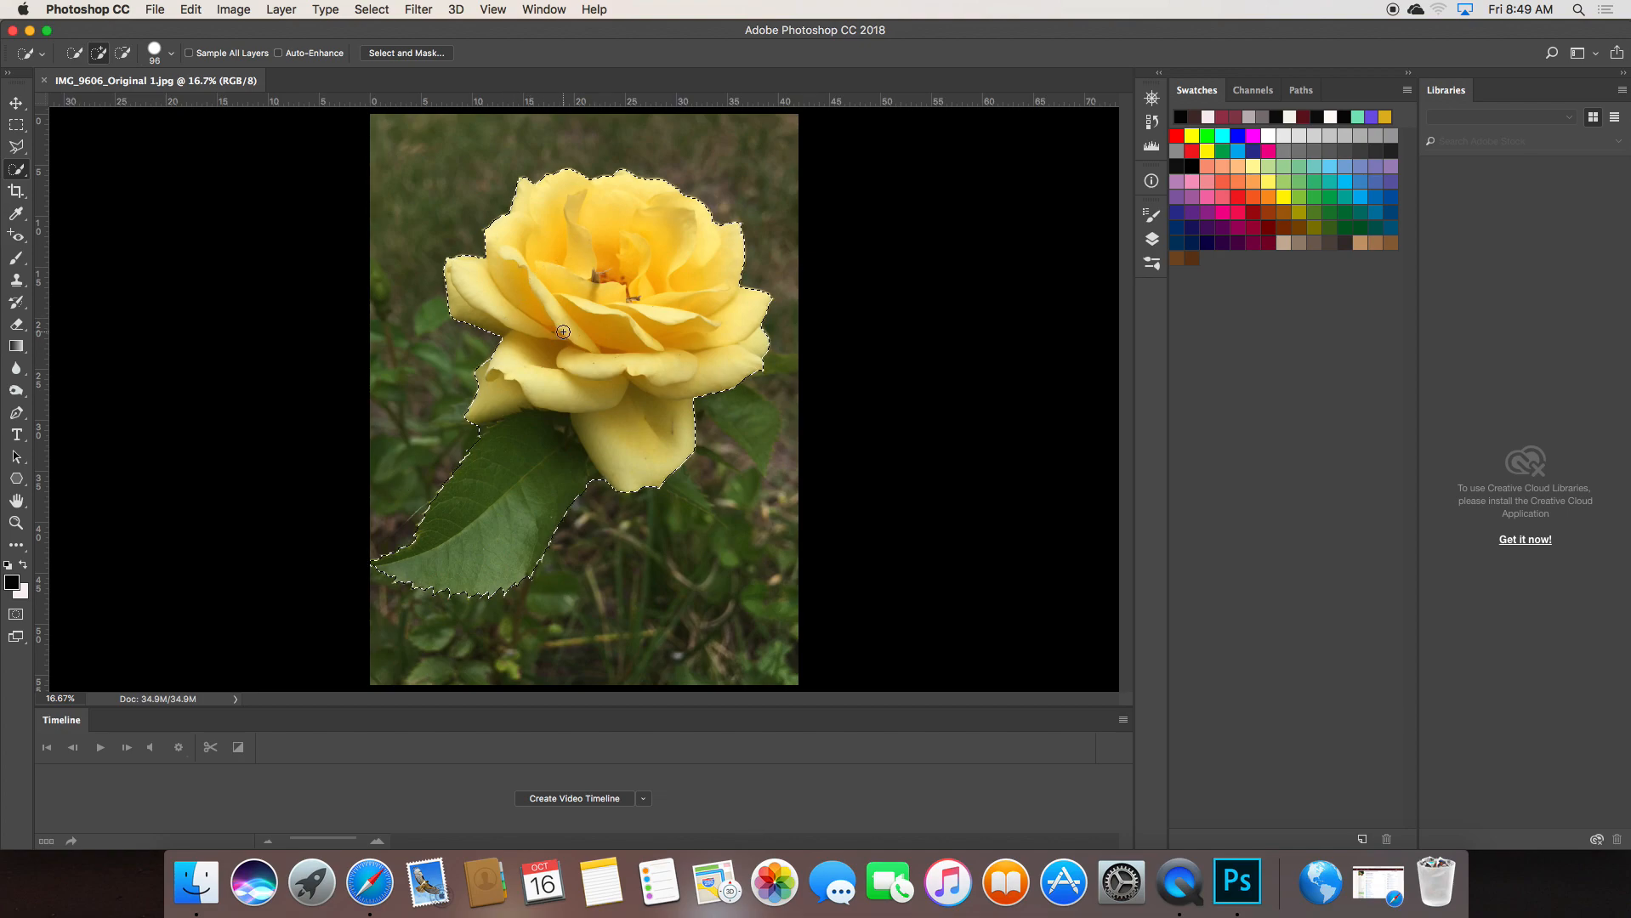
pyautogui.press('super+shift+i')
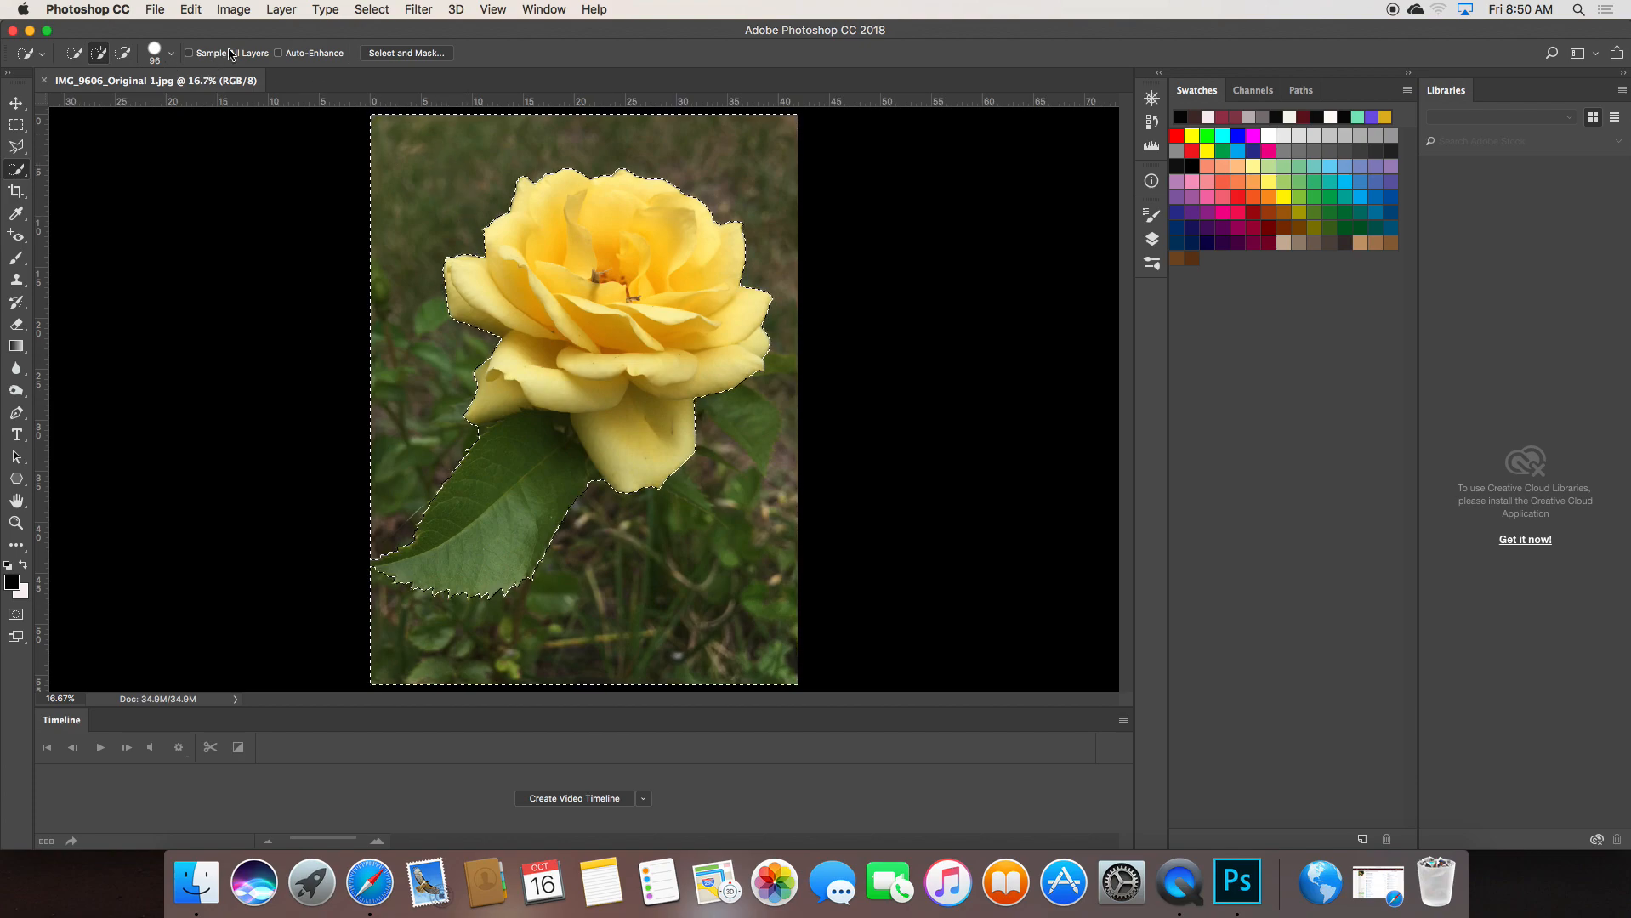
# Convert the selected background with a Black & White adjustment using the Default preset, and deselect
pyautogui.click(232, 11)
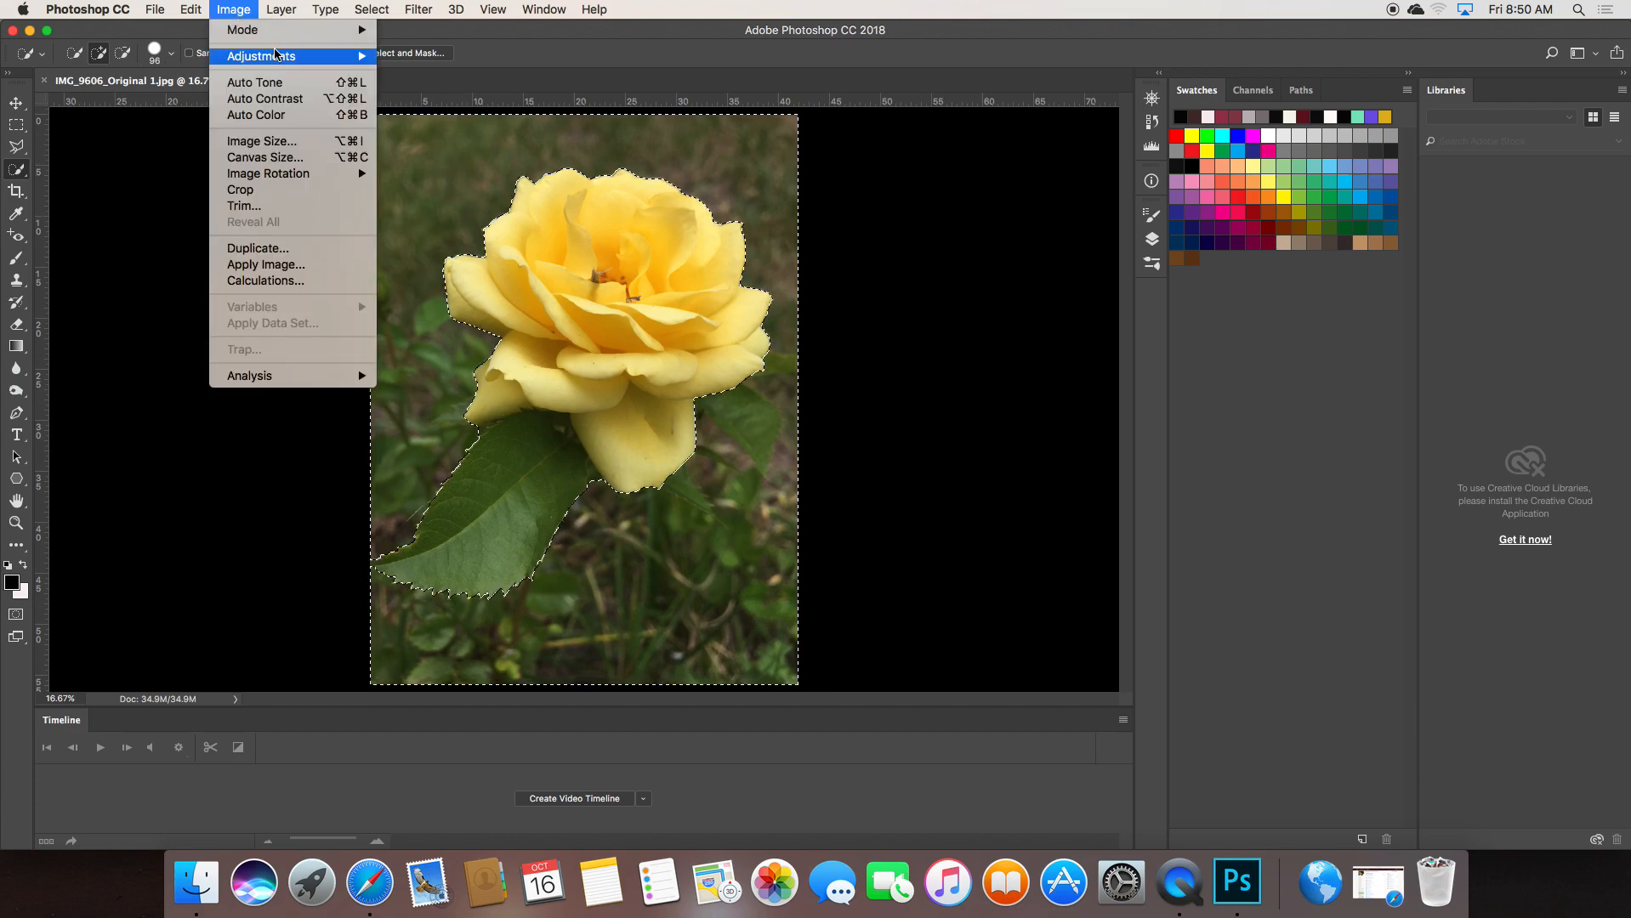
pyautogui.moveTo(276, 54)
pyautogui.click(437, 184)
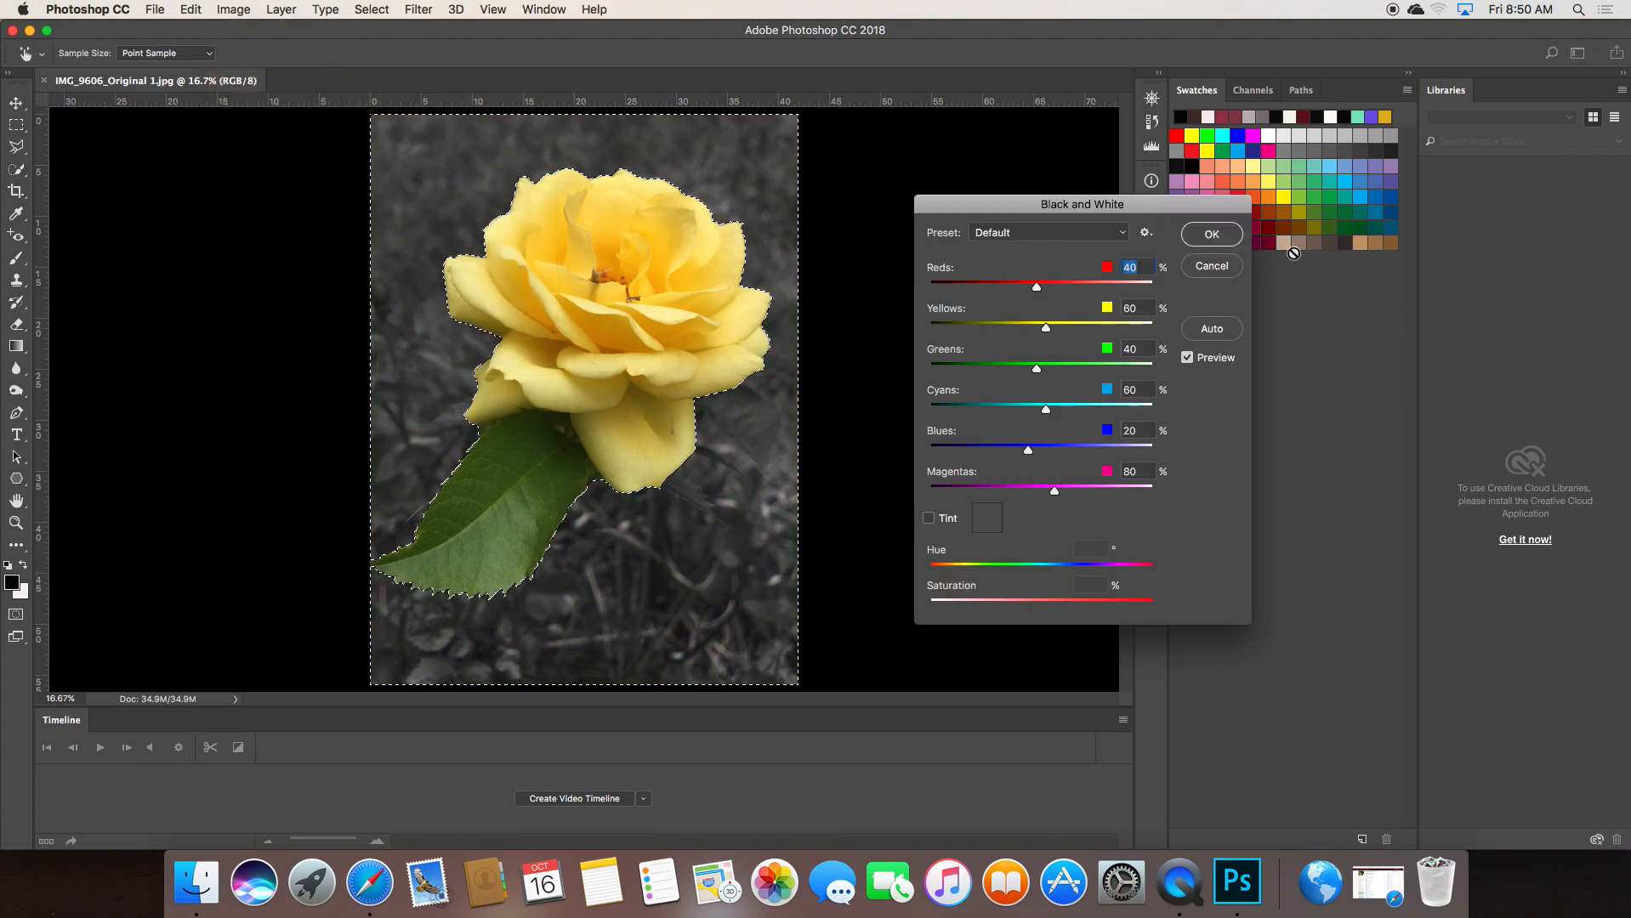
pyautogui.click(1210, 237)
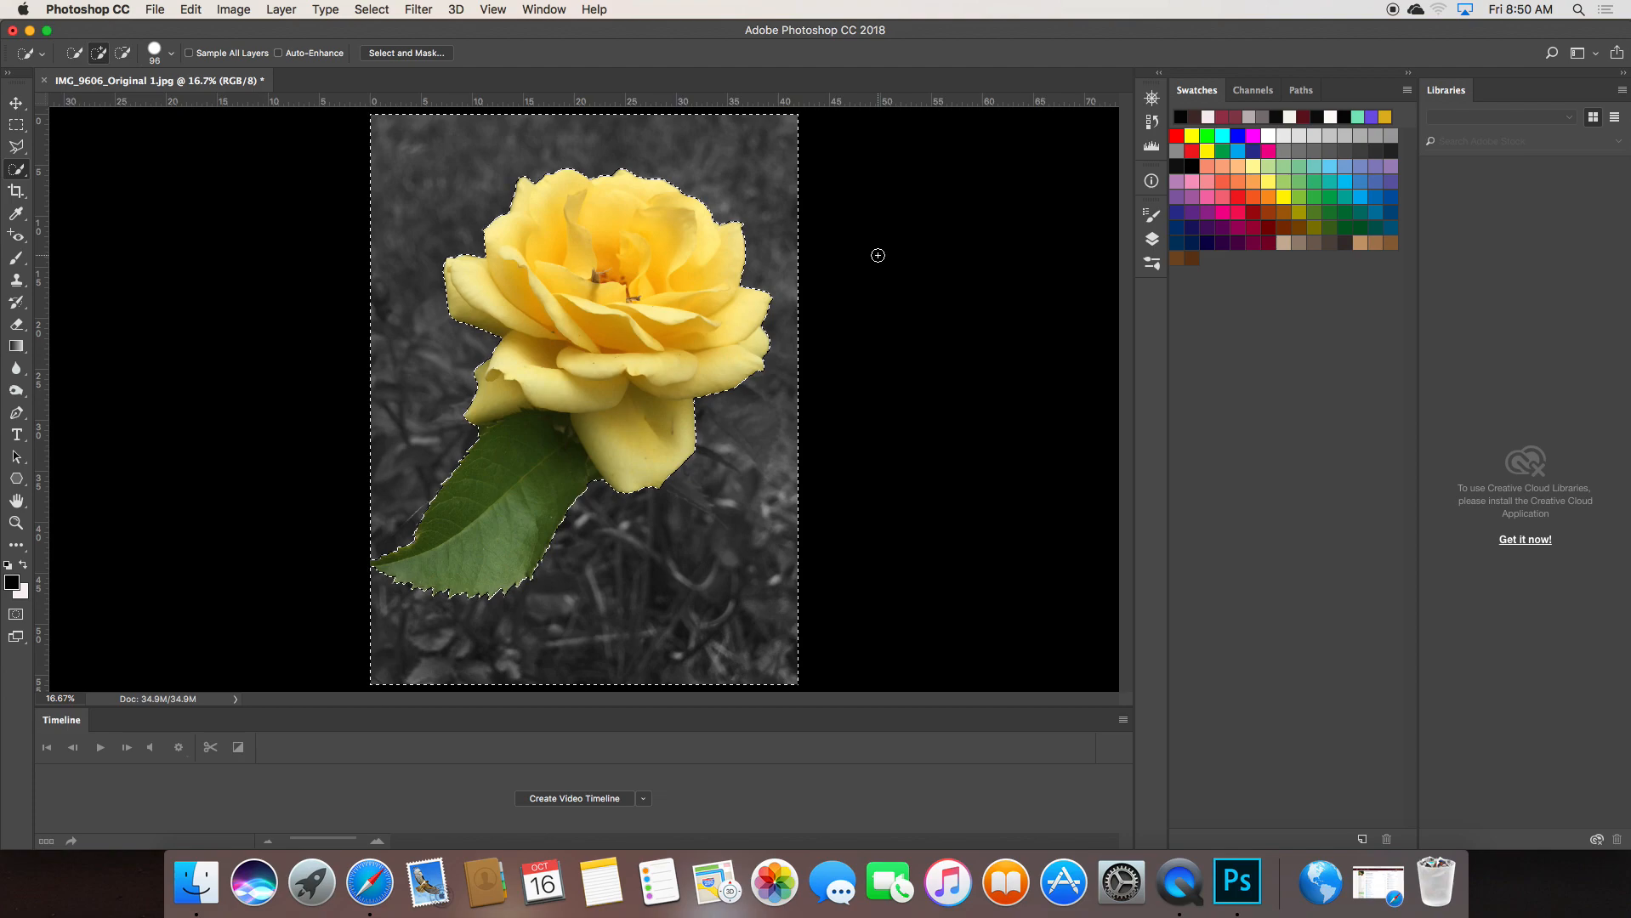
pyautogui.press('super+d')
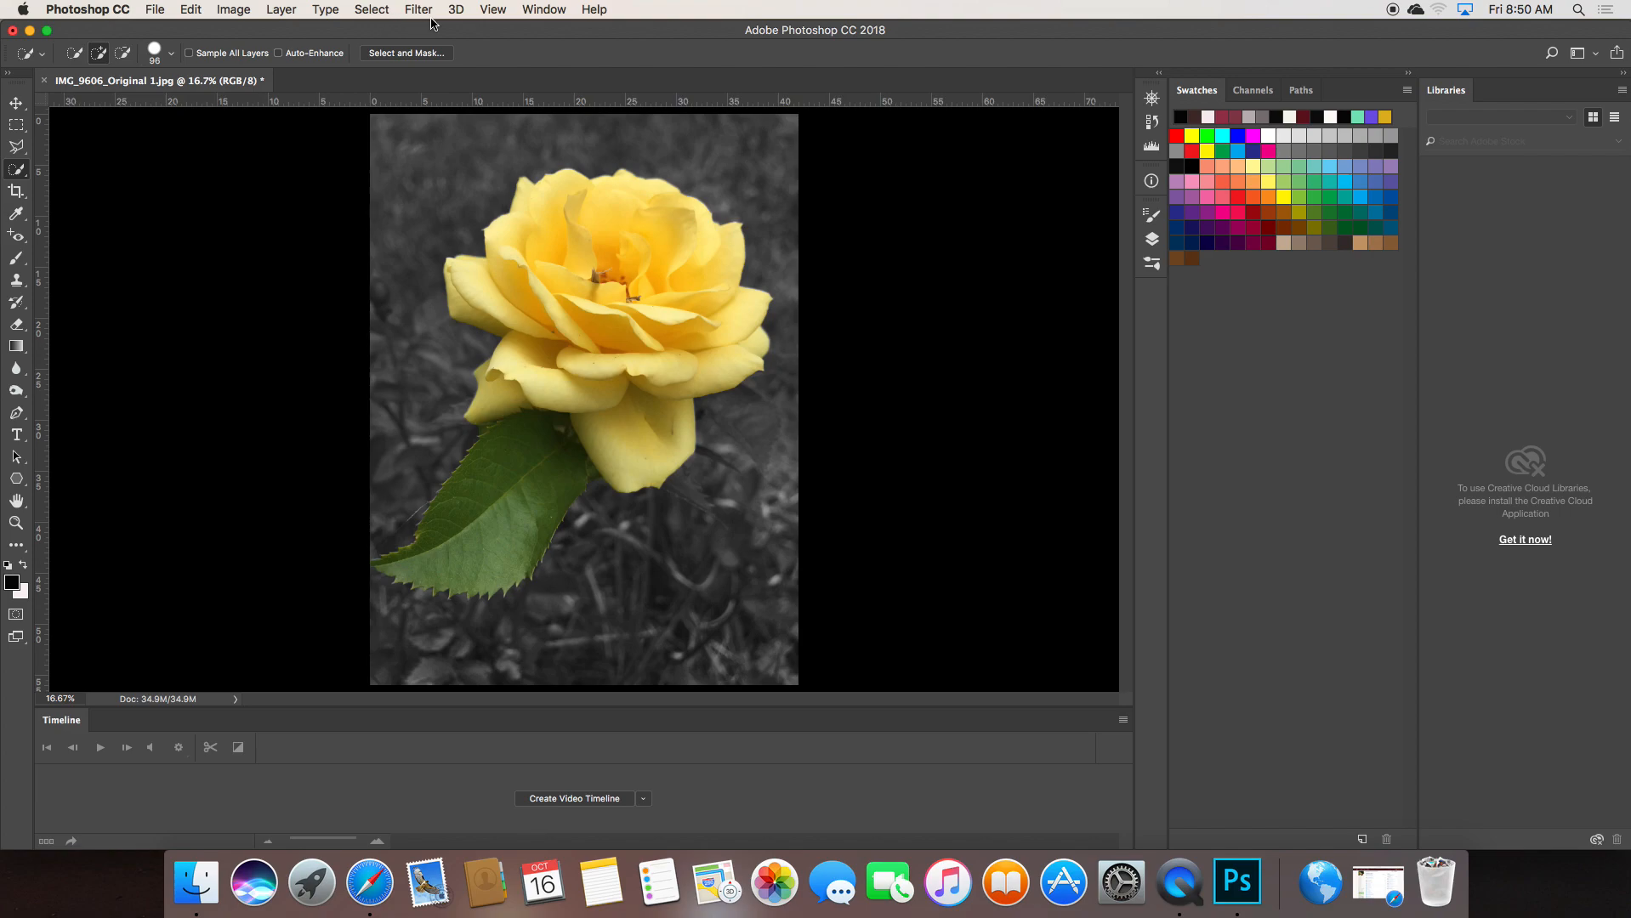
# Show the edit history and step back through its states to the original image snapshot
pyautogui.click(555, 10)
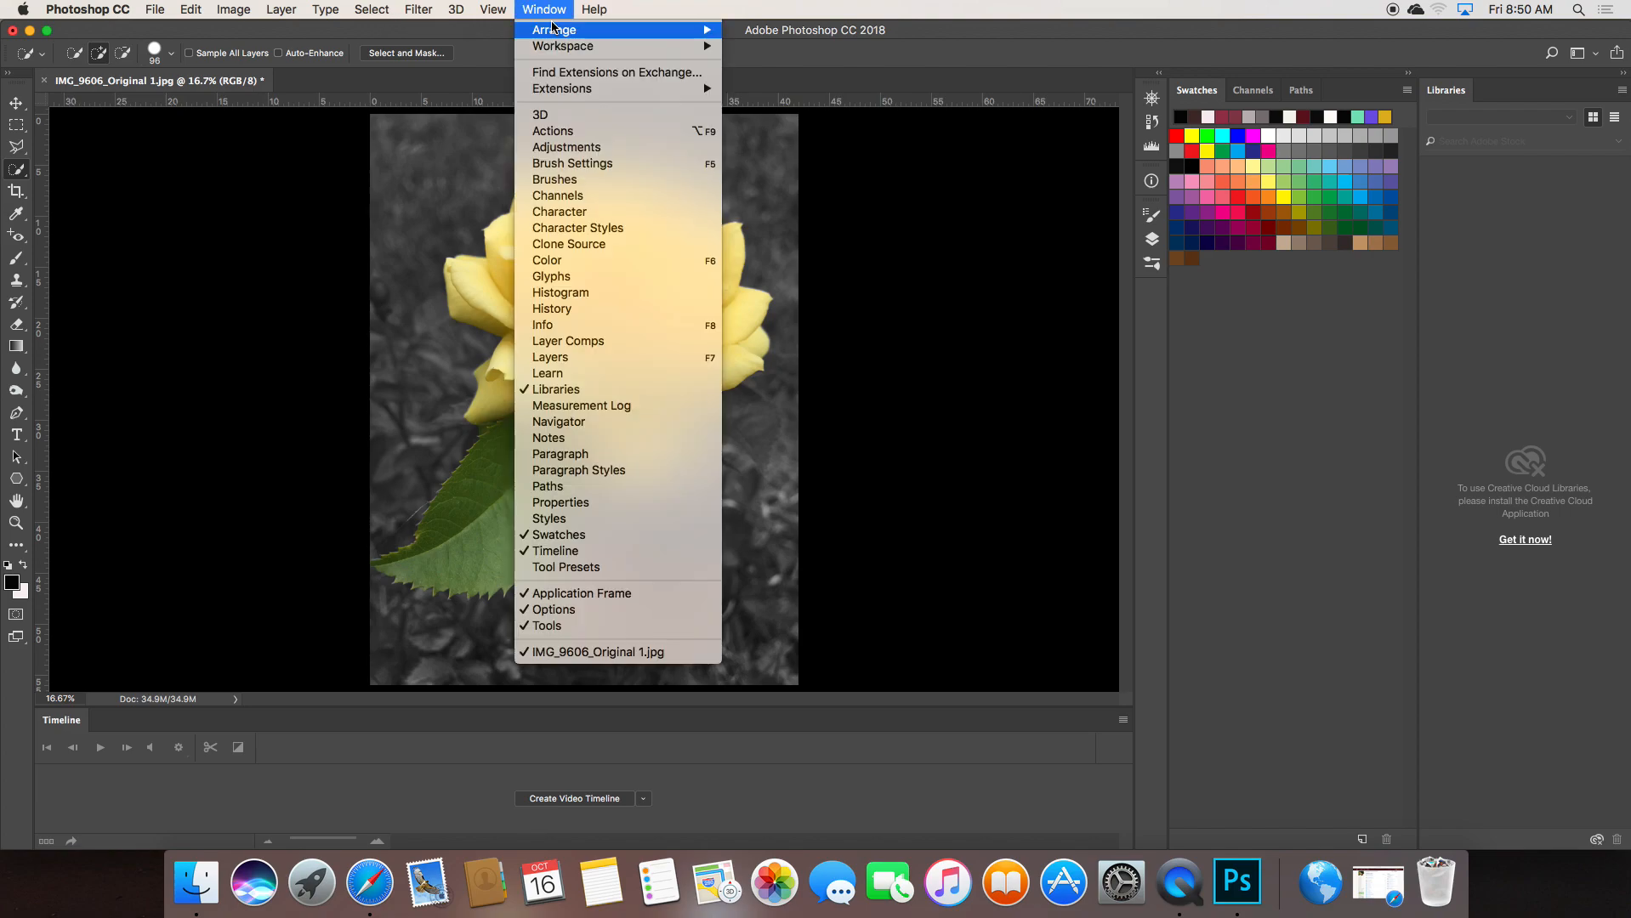
pyautogui.click(588, 312)
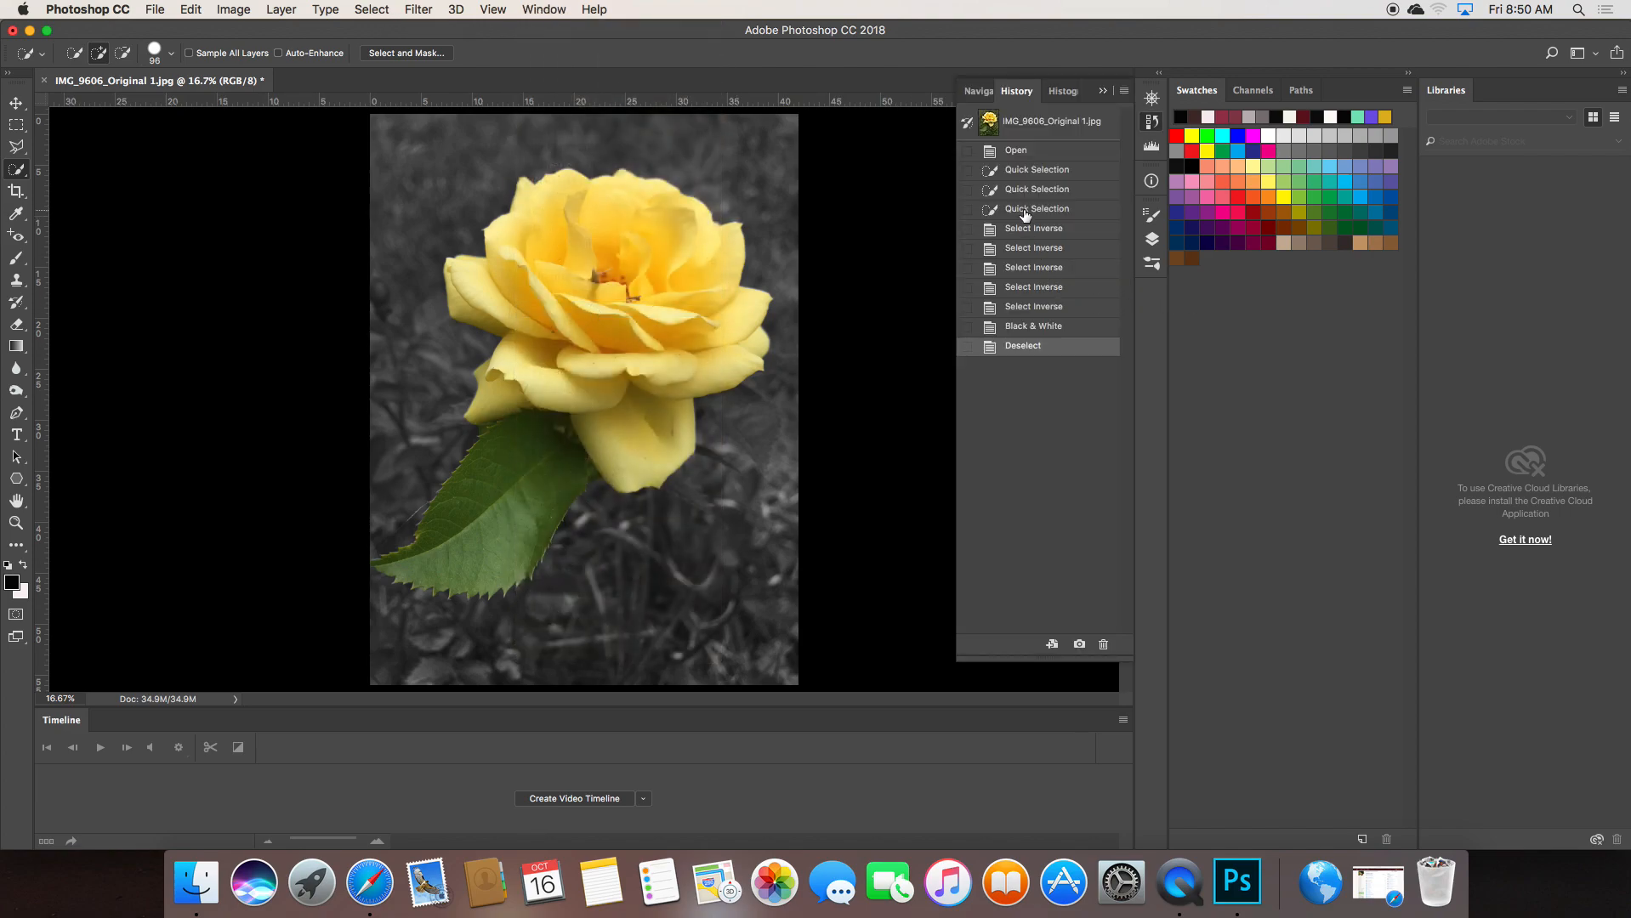
pyautogui.click(1027, 209)
pyautogui.click(1021, 171)
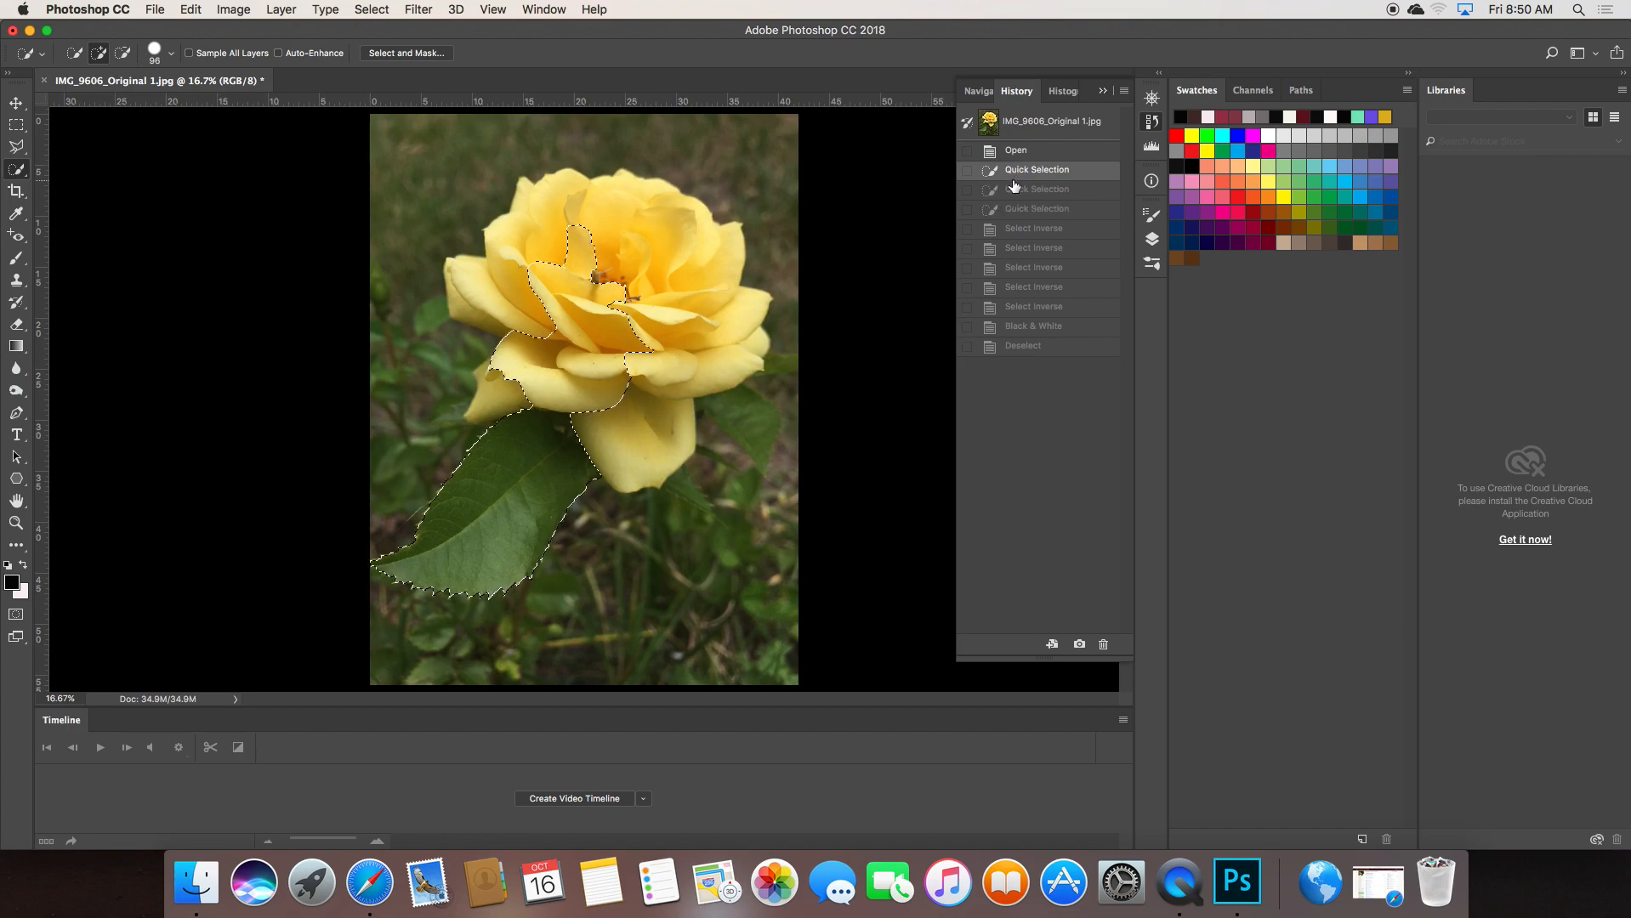
pyautogui.click(1017, 153)
pyautogui.click(1024, 132)
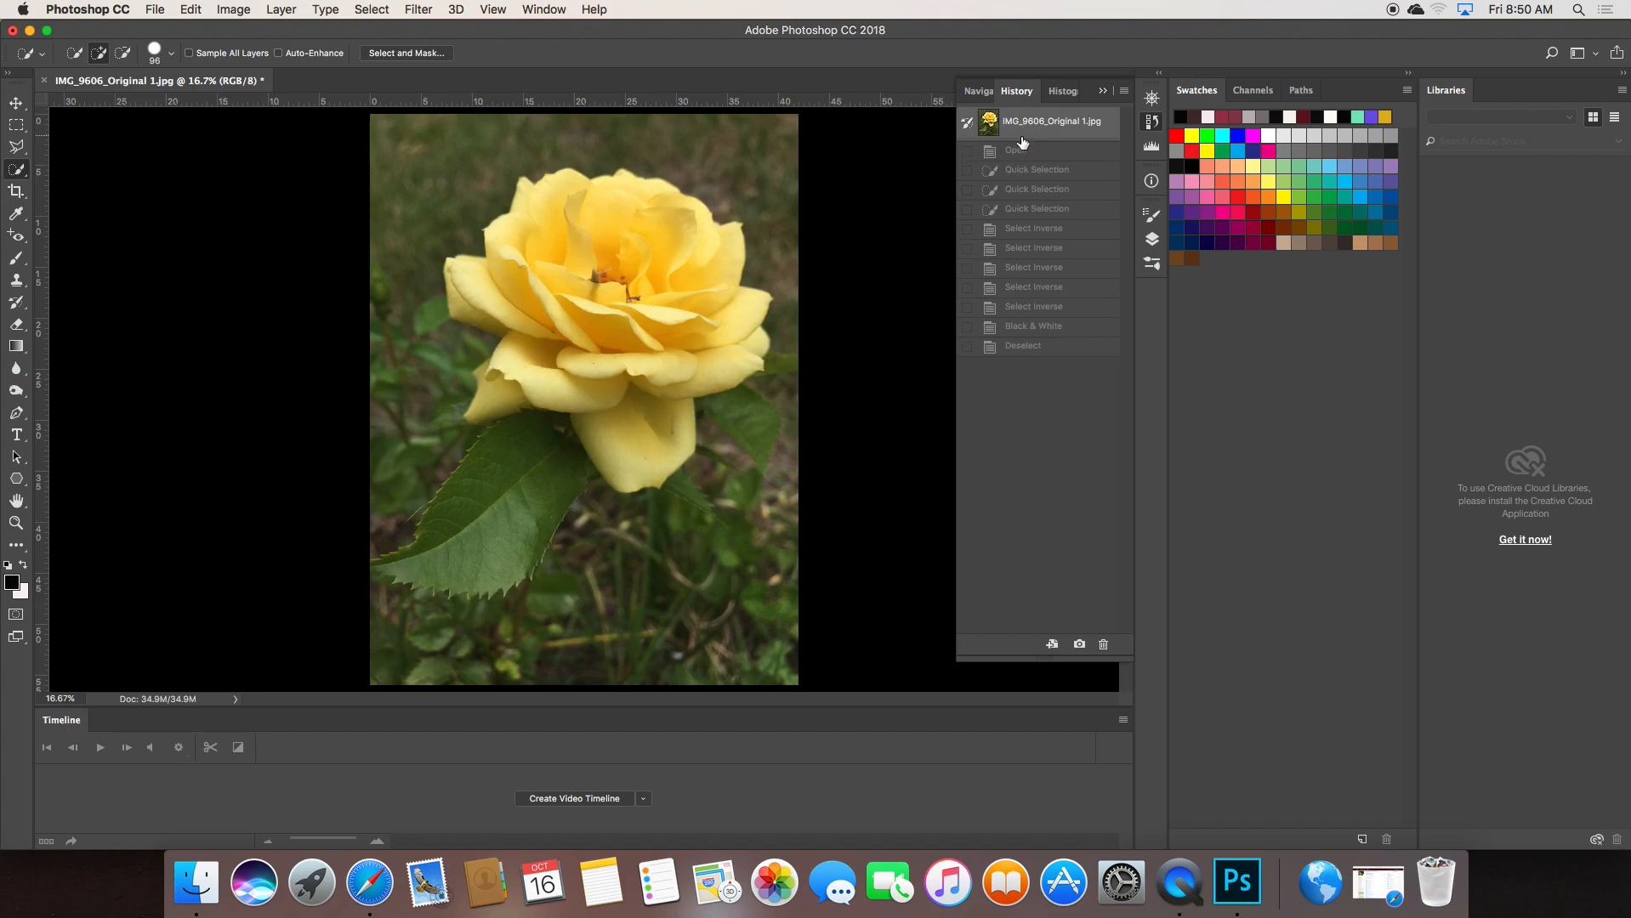
# Review the history states one by one from Open through the selections, inversions and Black & White to Deselect
pyautogui.click(1023, 153)
pyautogui.click(1025, 170)
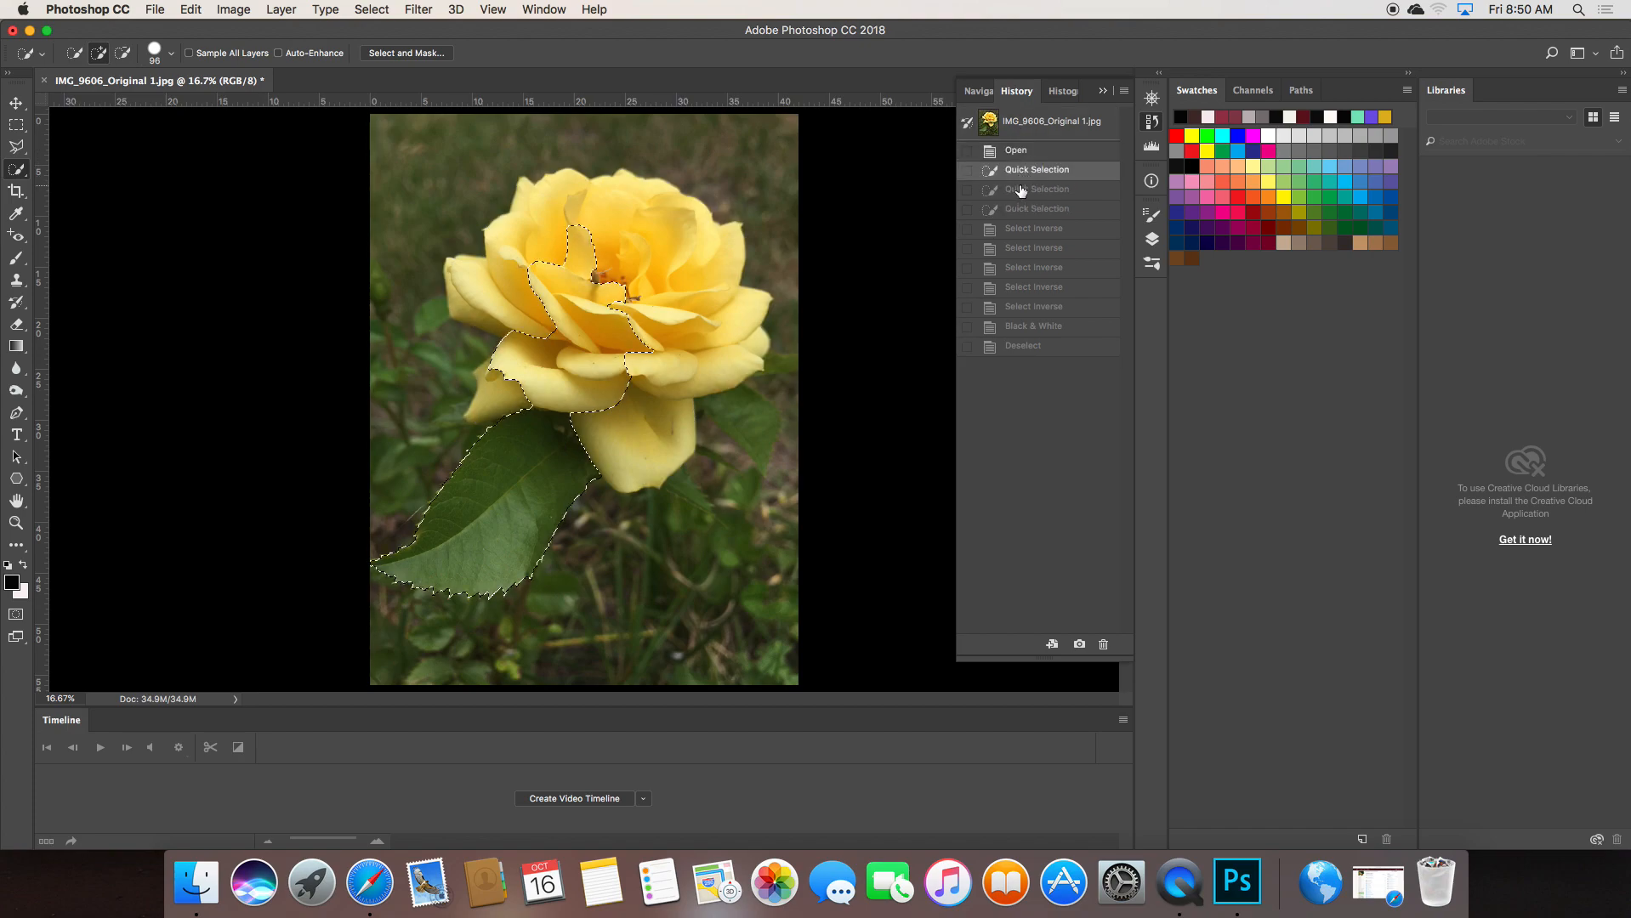
pyautogui.click(1024, 189)
pyautogui.click(1026, 208)
pyautogui.click(1026, 228)
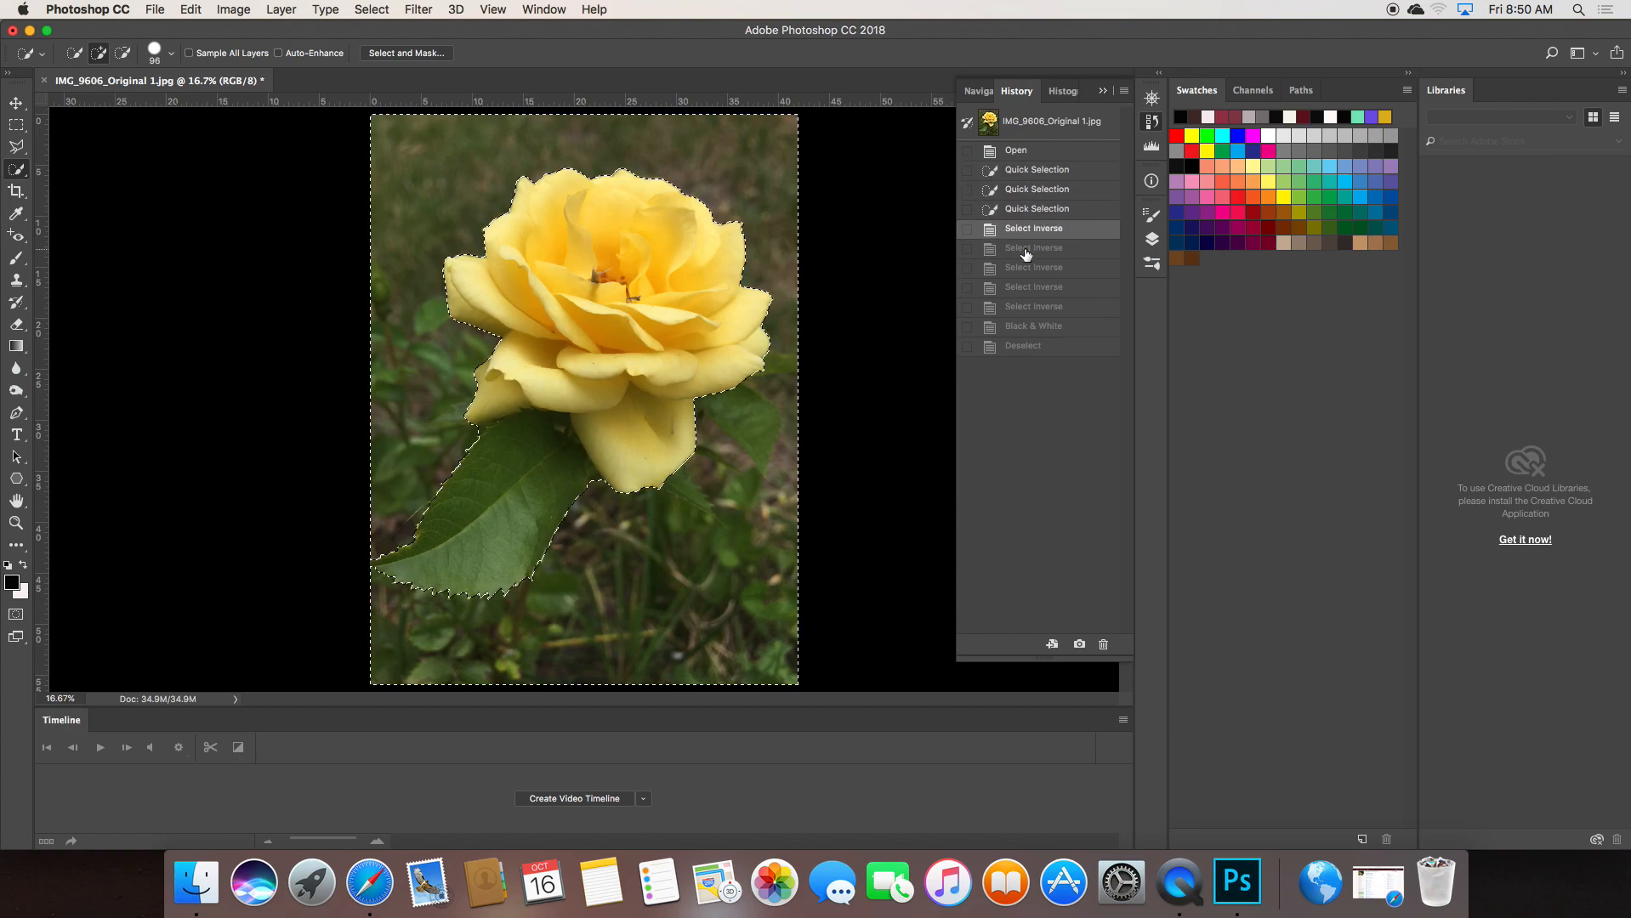
pyautogui.click(1025, 248)
pyautogui.click(1026, 268)
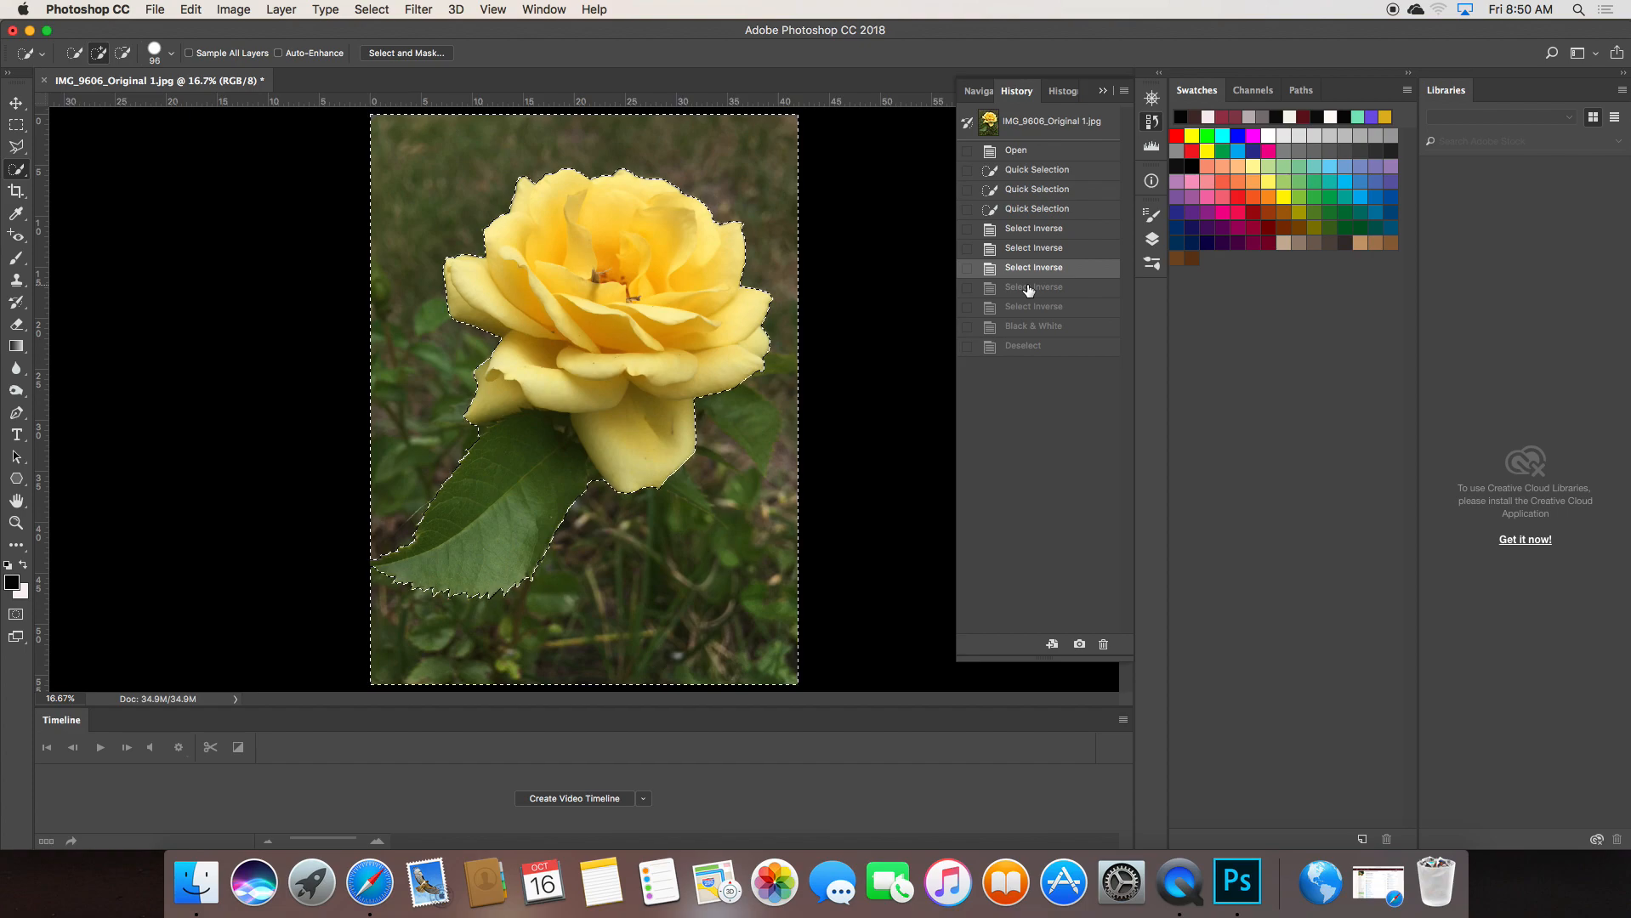
pyautogui.click(1029, 290)
pyautogui.click(1027, 307)
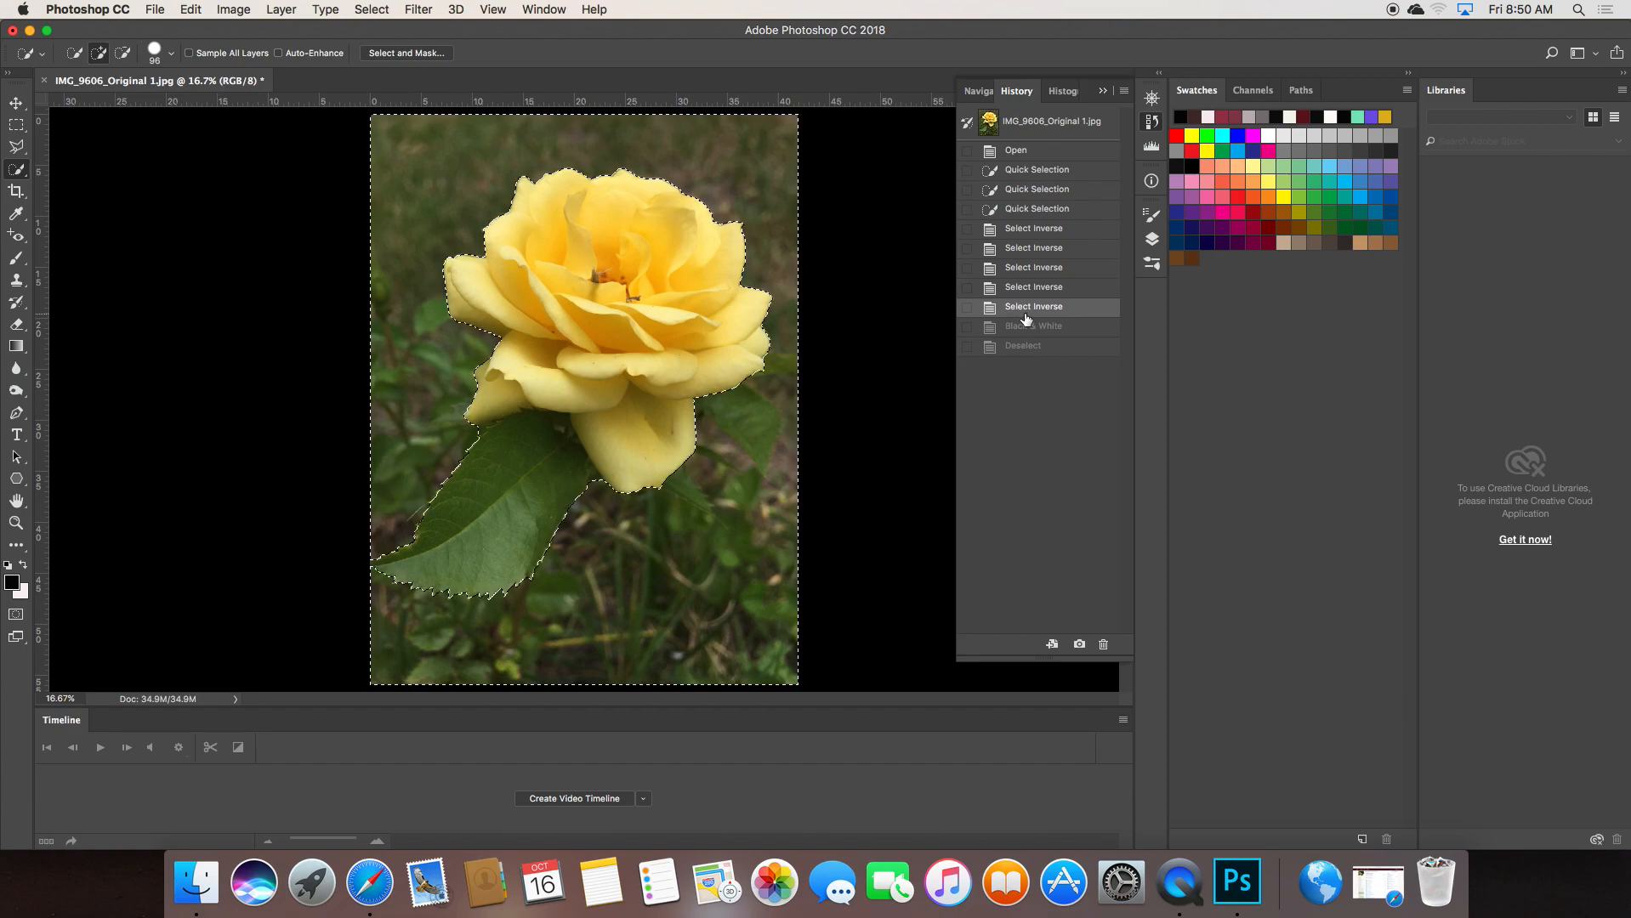
pyautogui.click(1025, 327)
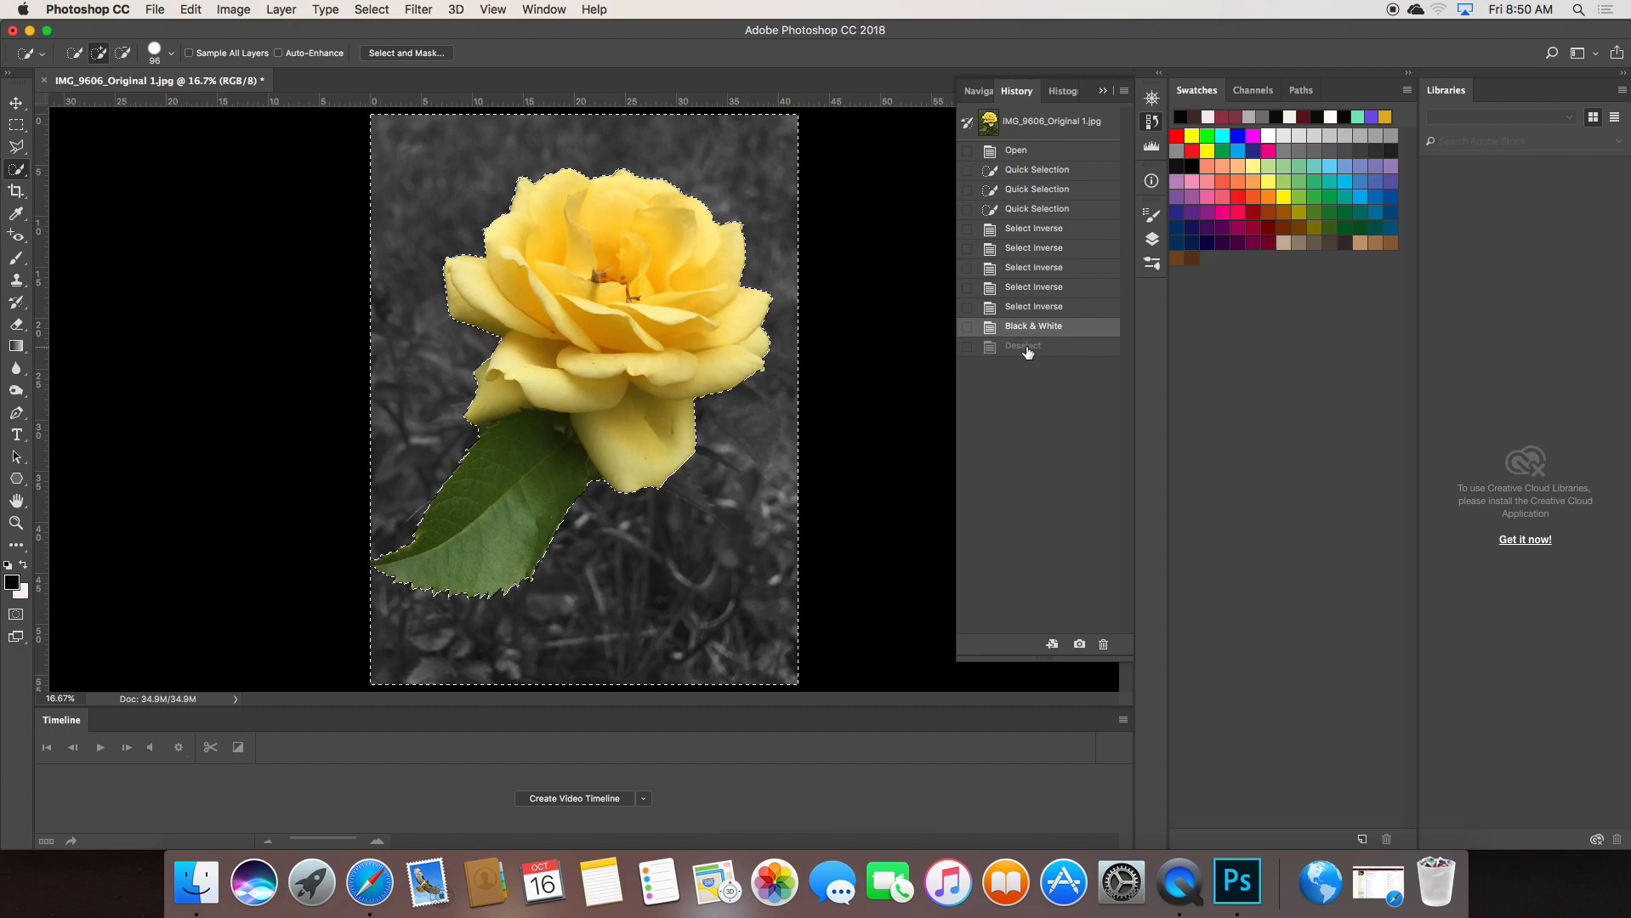
pyautogui.click(1025, 347)
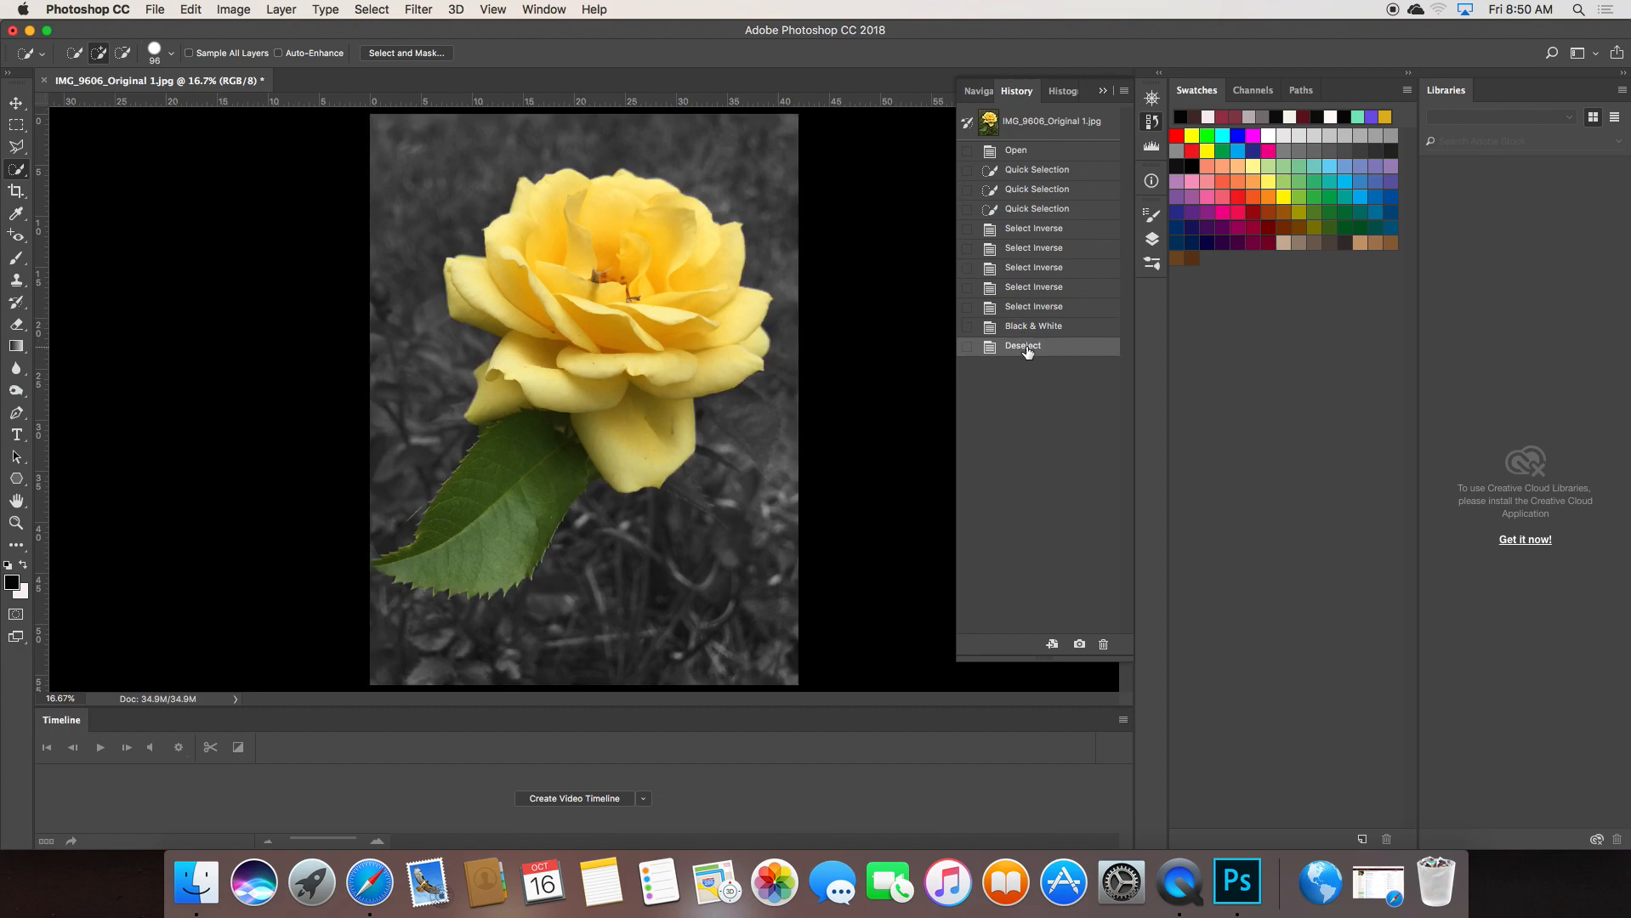
# Revert the image to its original snapshot and close the file without saving
pyautogui.click(1044, 124)
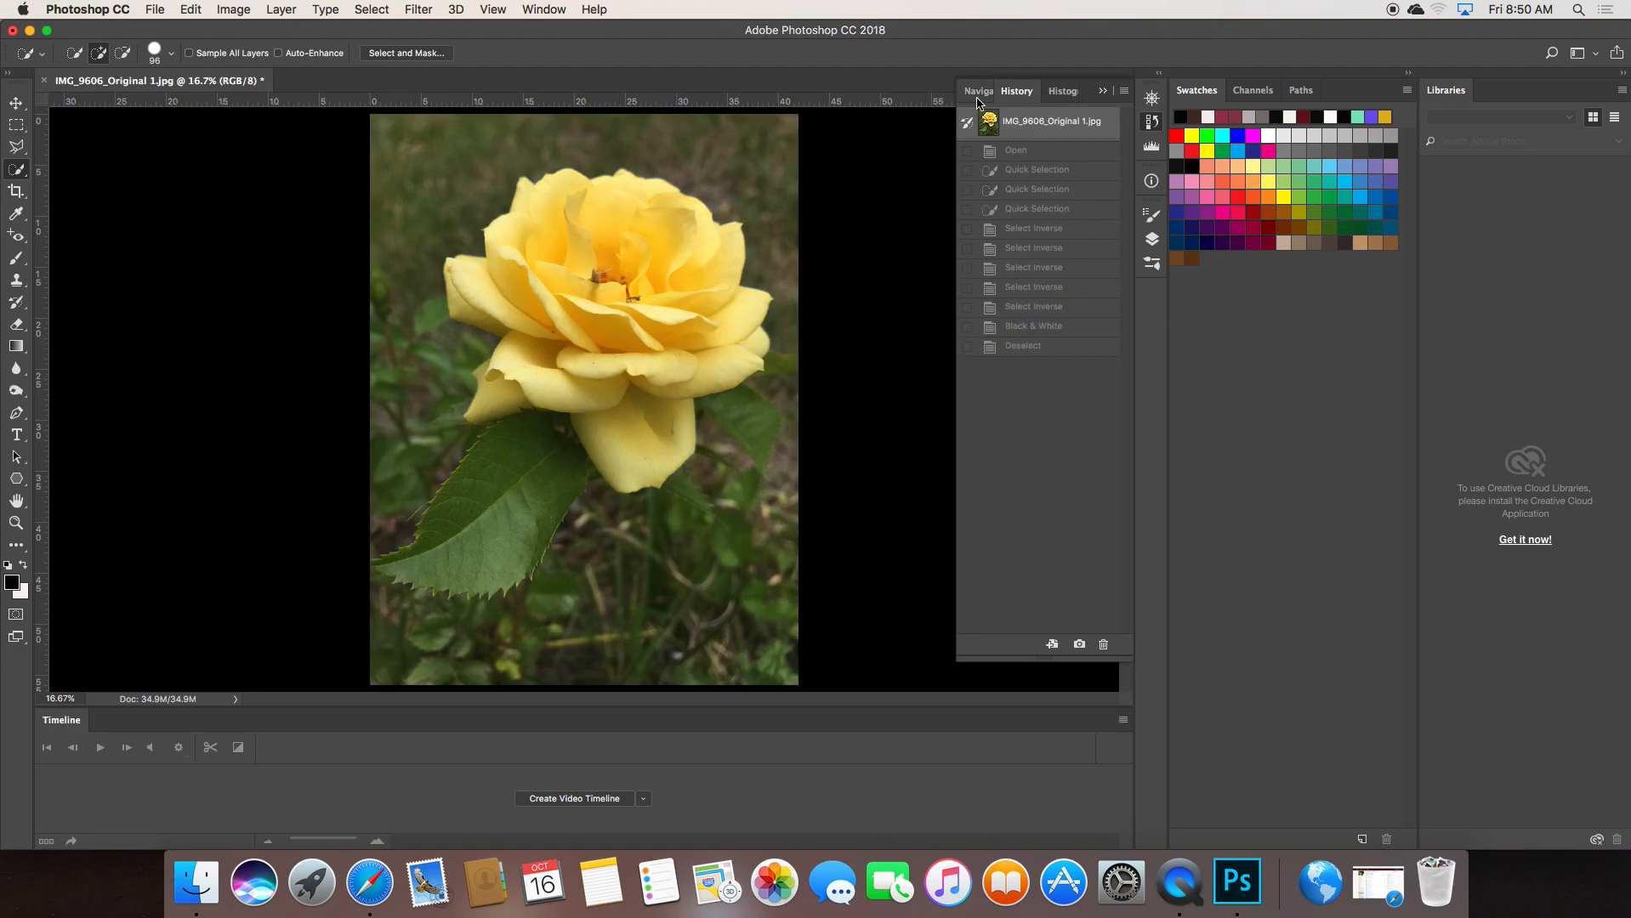
pyautogui.click(1103, 90)
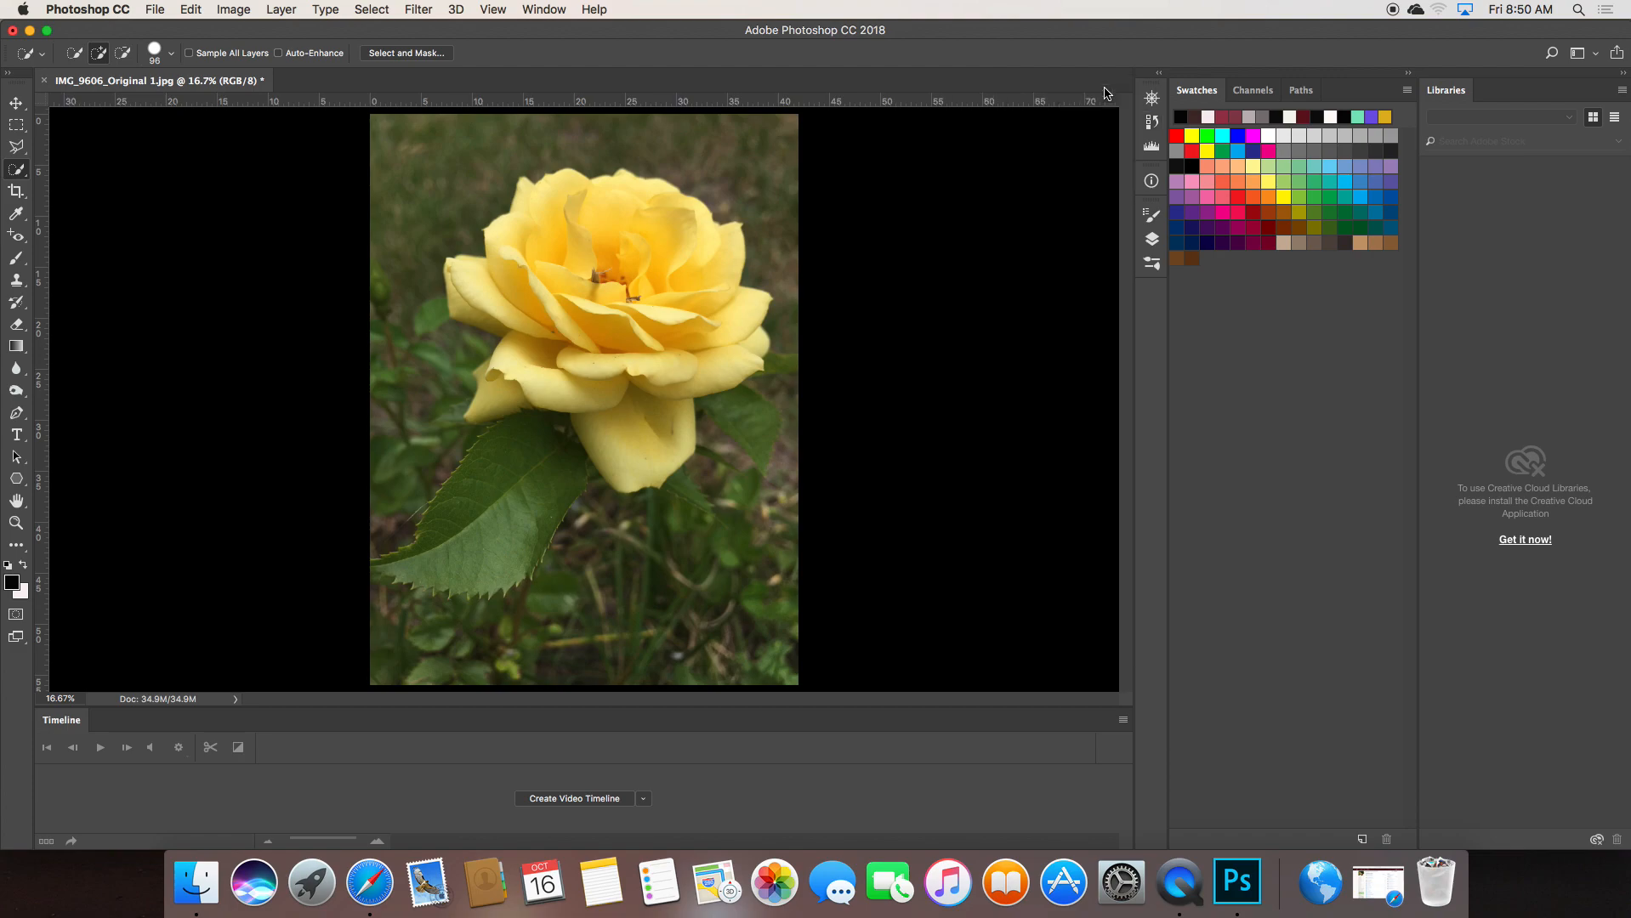
pyautogui.click(44, 81)
pyautogui.click(759, 301)
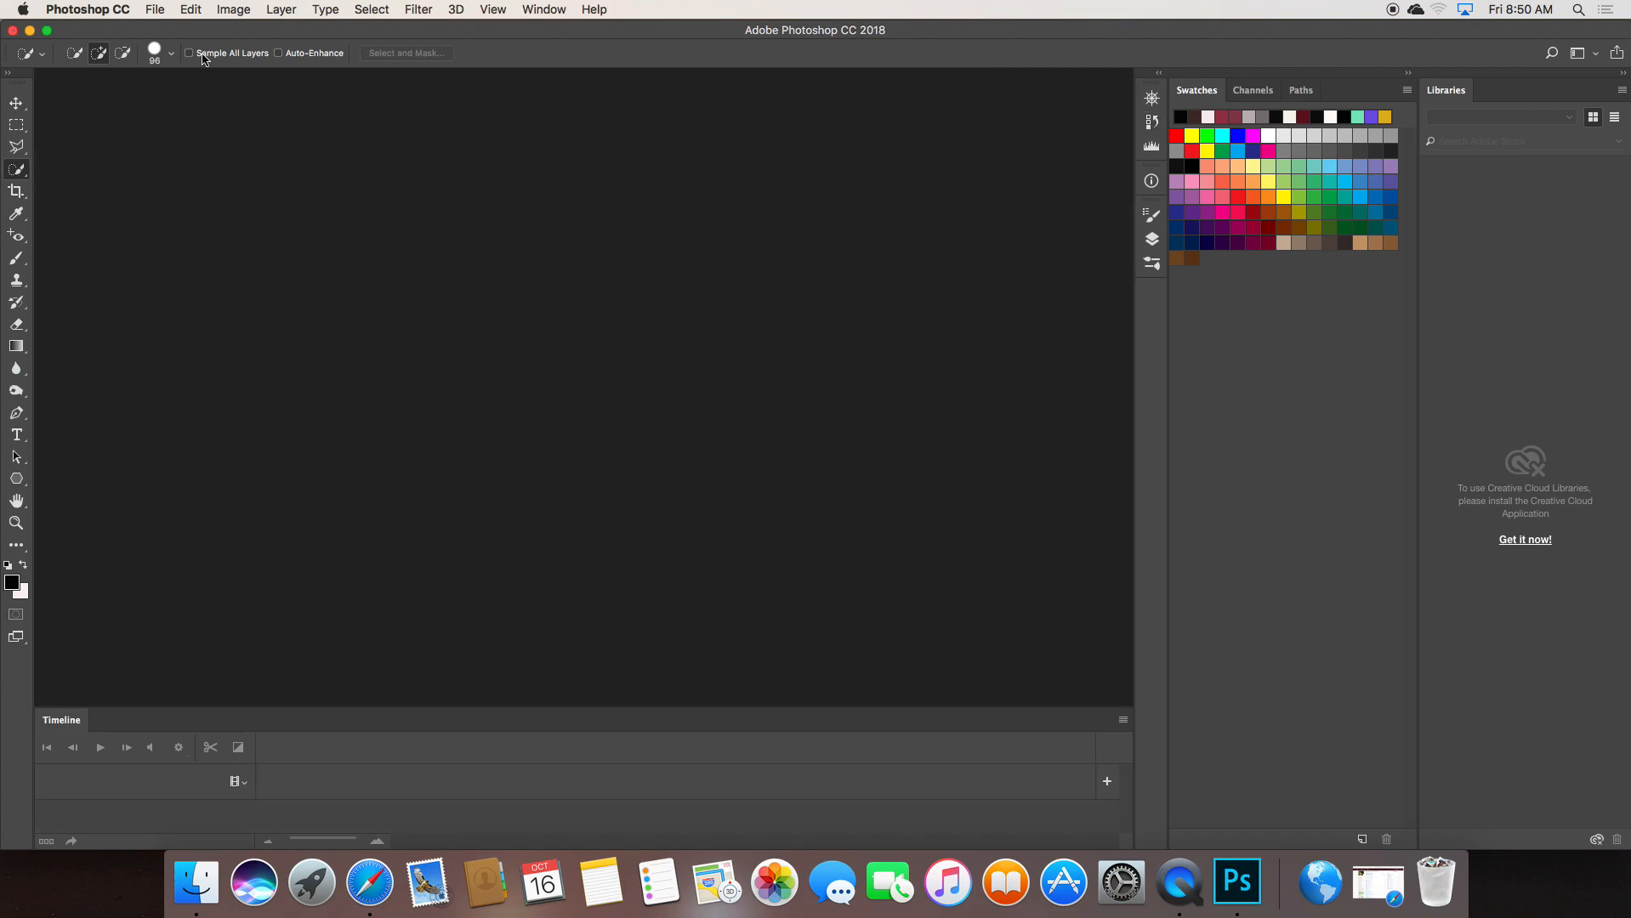
# Open IMG_9606_Original 1.jpg from the Nature Pics folder
pyautogui.click(152, 11)
pyautogui.click(176, 47)
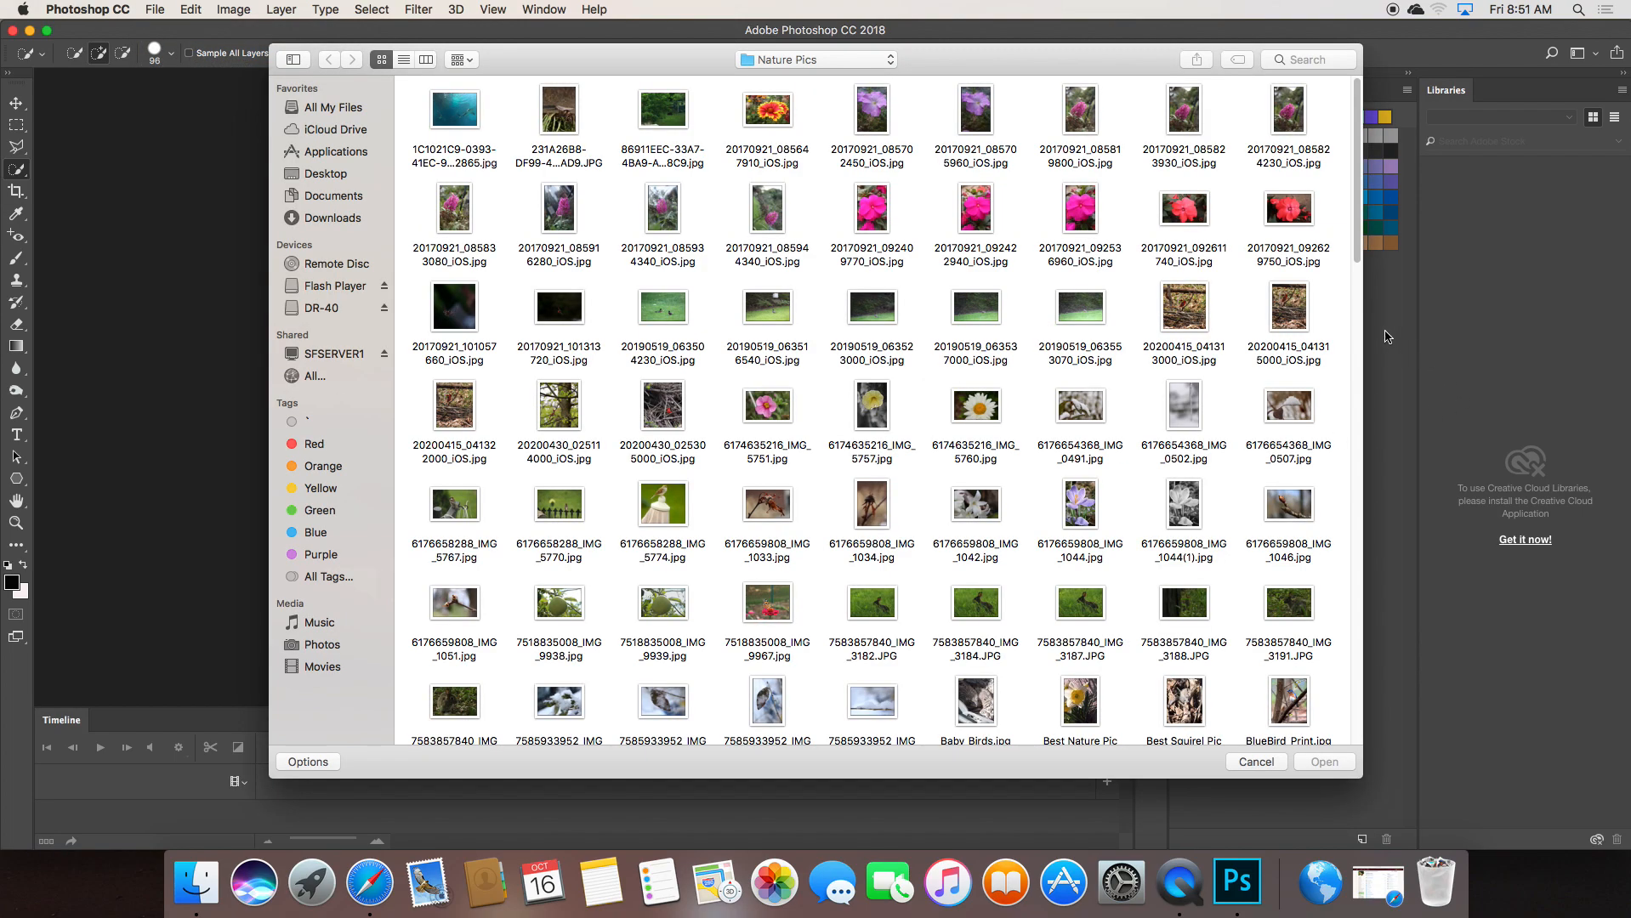
pyautogui.moveTo(1355, 236); pyautogui.dragTo(1382, 588)
pyautogui.scroll(-8, 1329, 545)
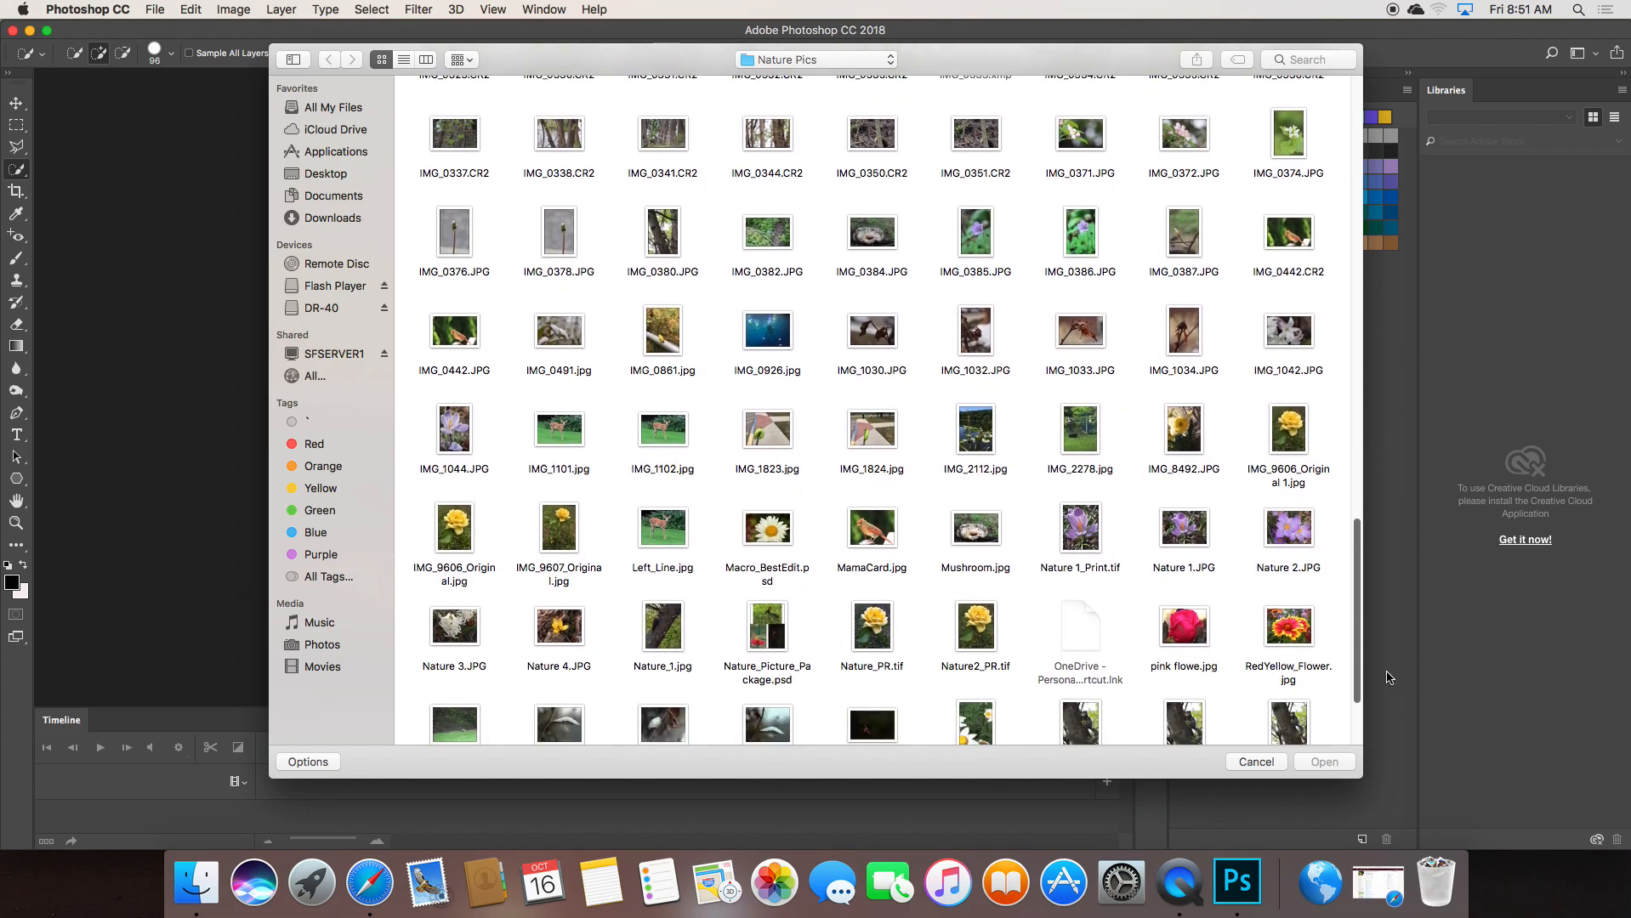
pyautogui.doubleClick(1290, 429)
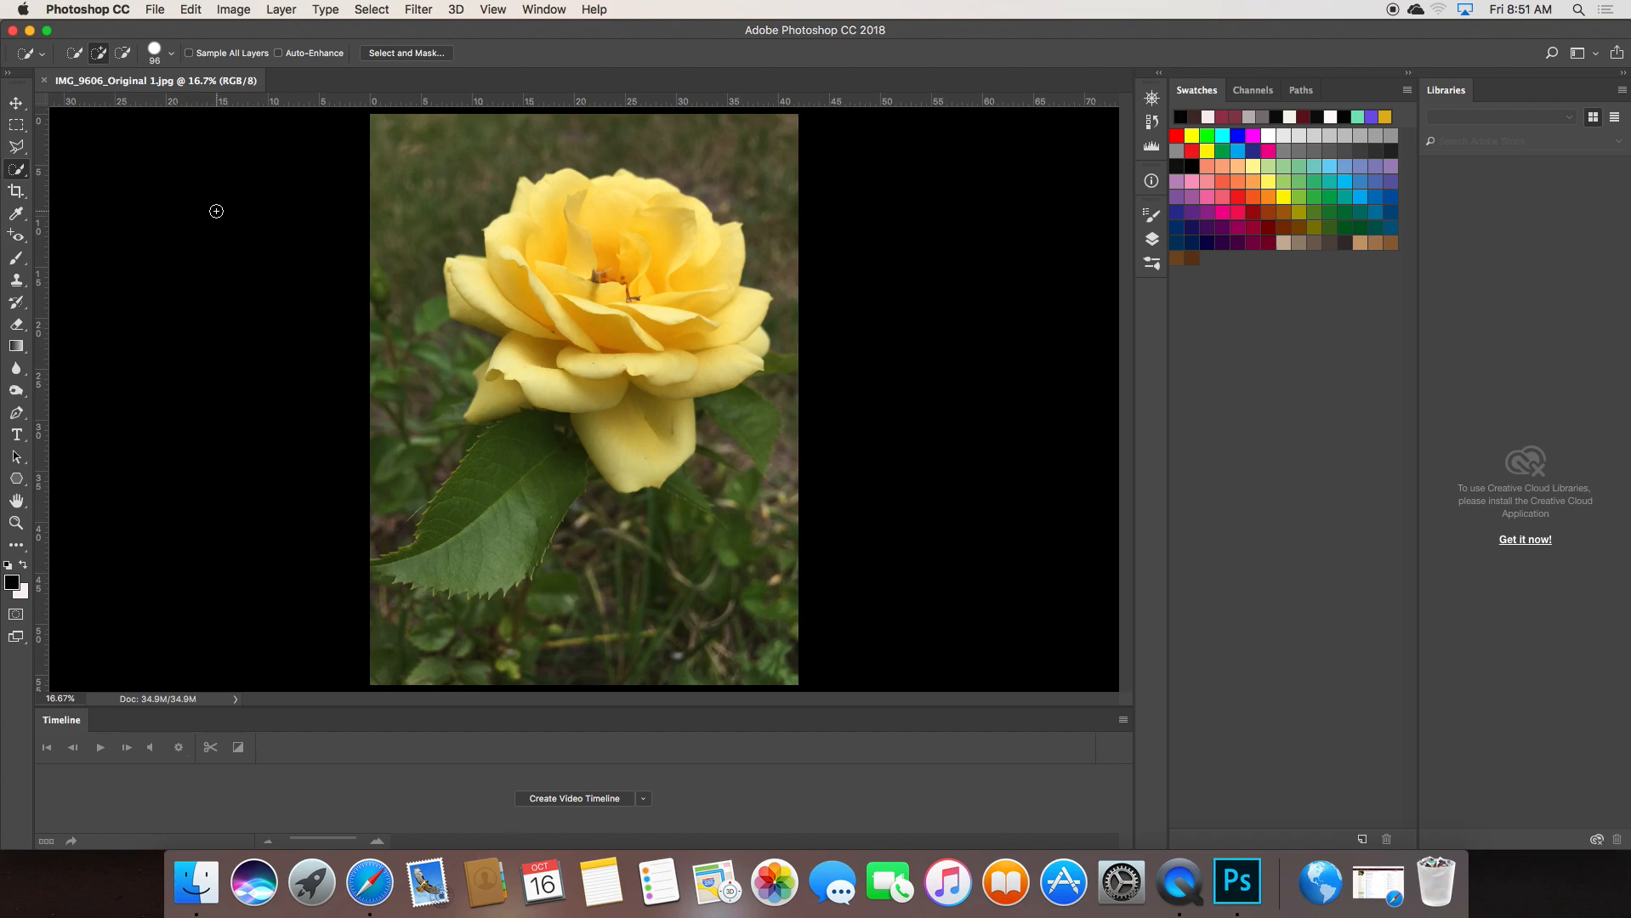
# Convert the whole rose photo to black and white using the Black & White adjustment's Default preset
pyautogui.click(236, 12)
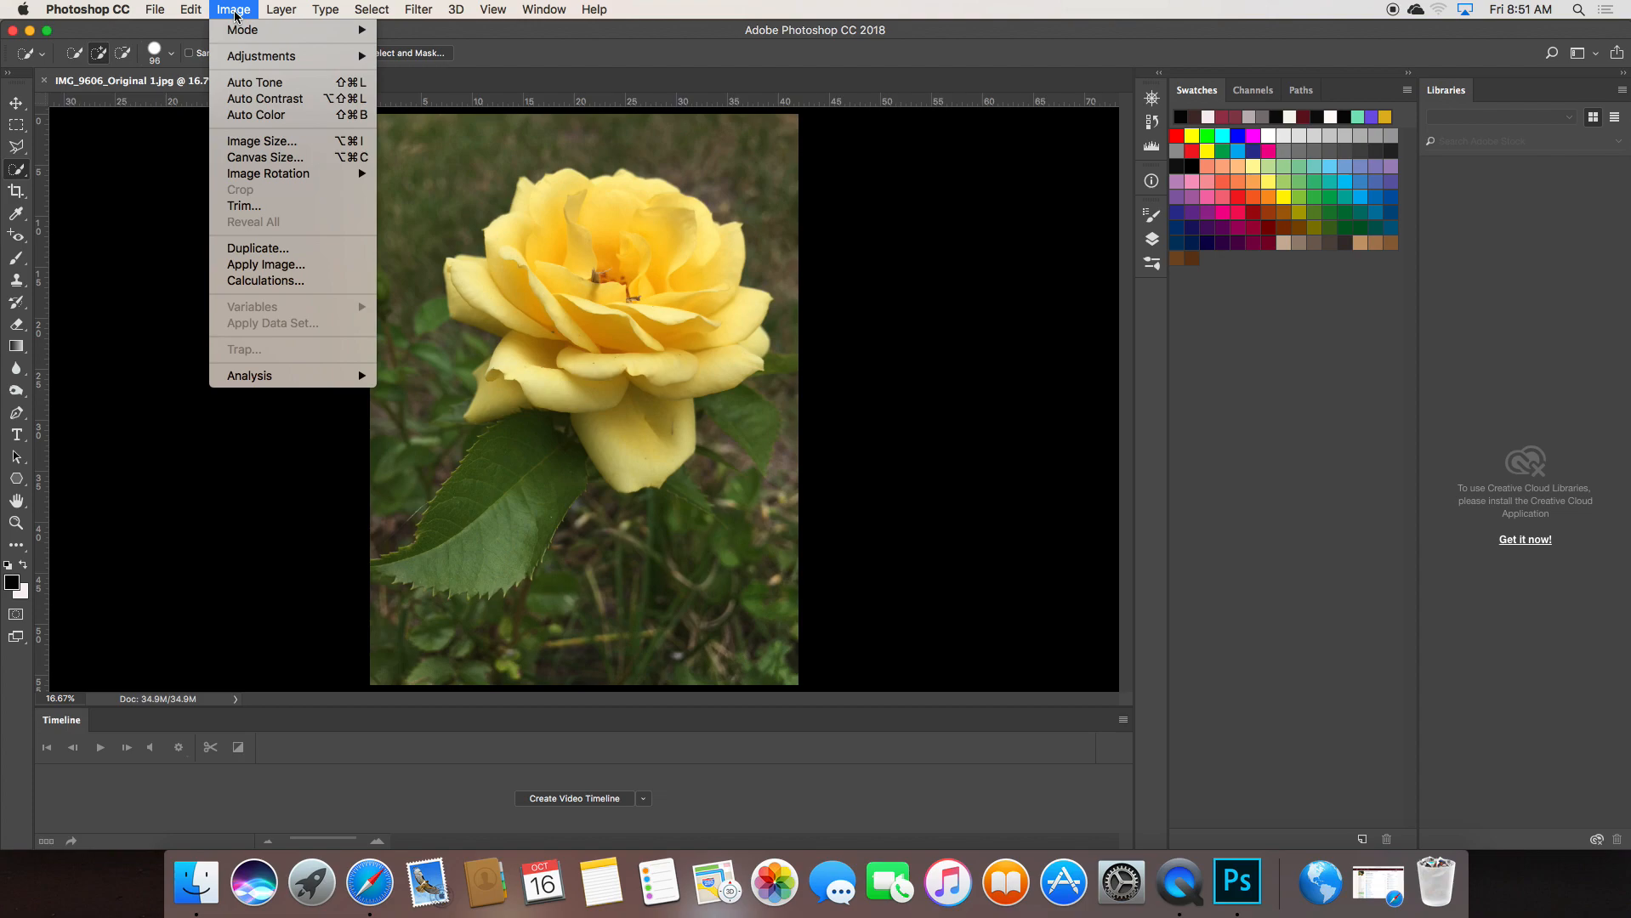
pyautogui.moveTo(266, 57)
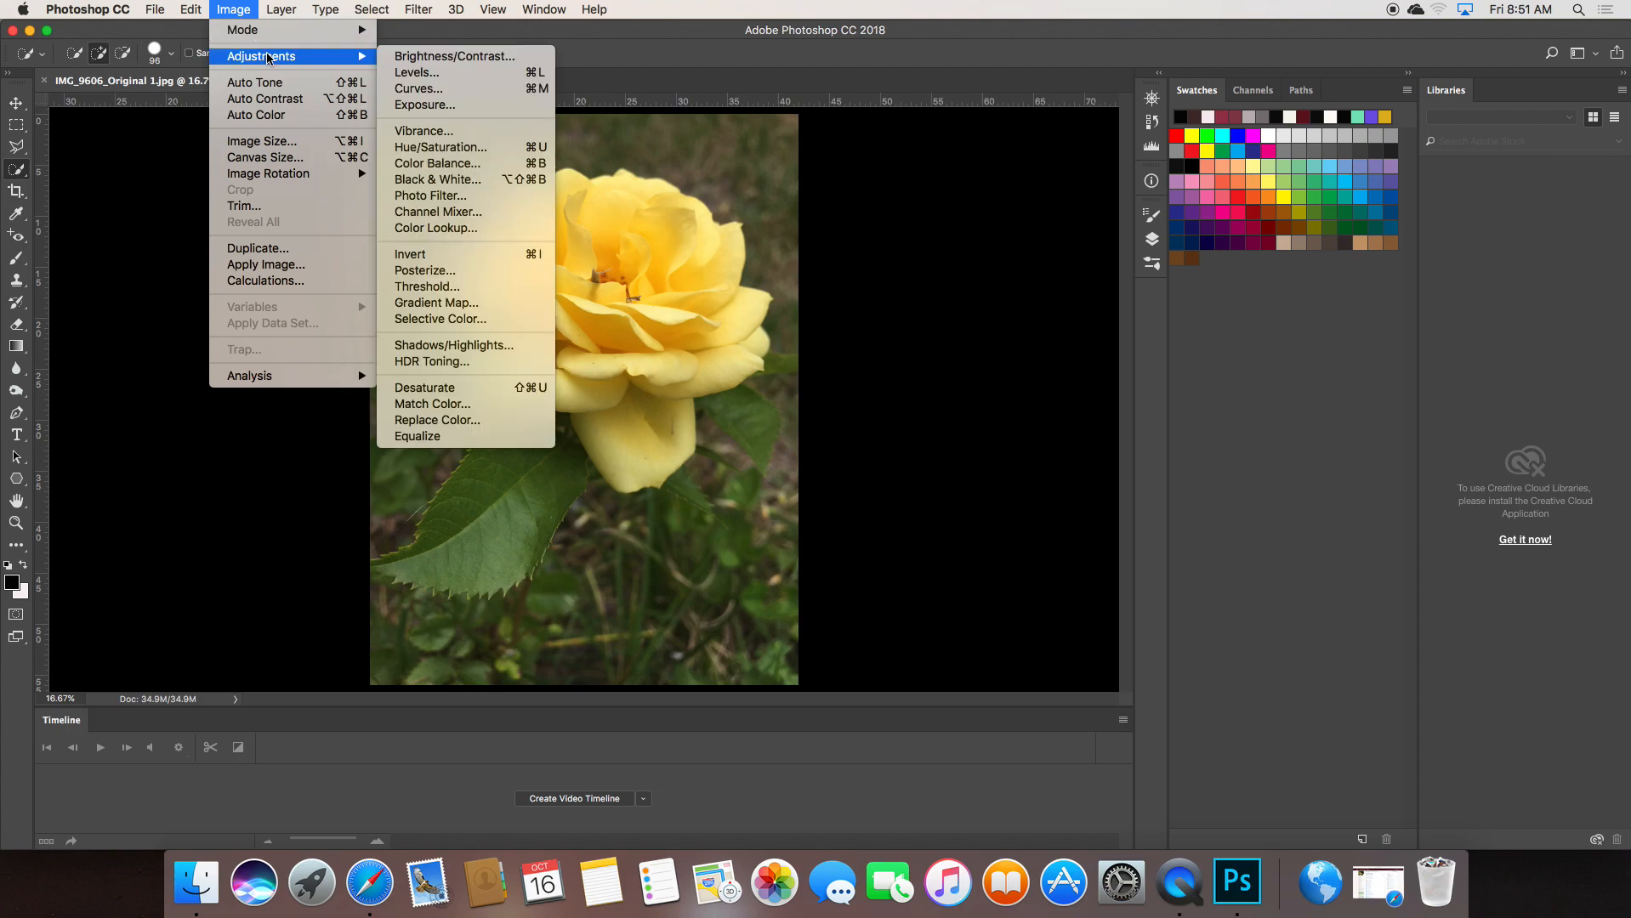
pyautogui.click(476, 181)
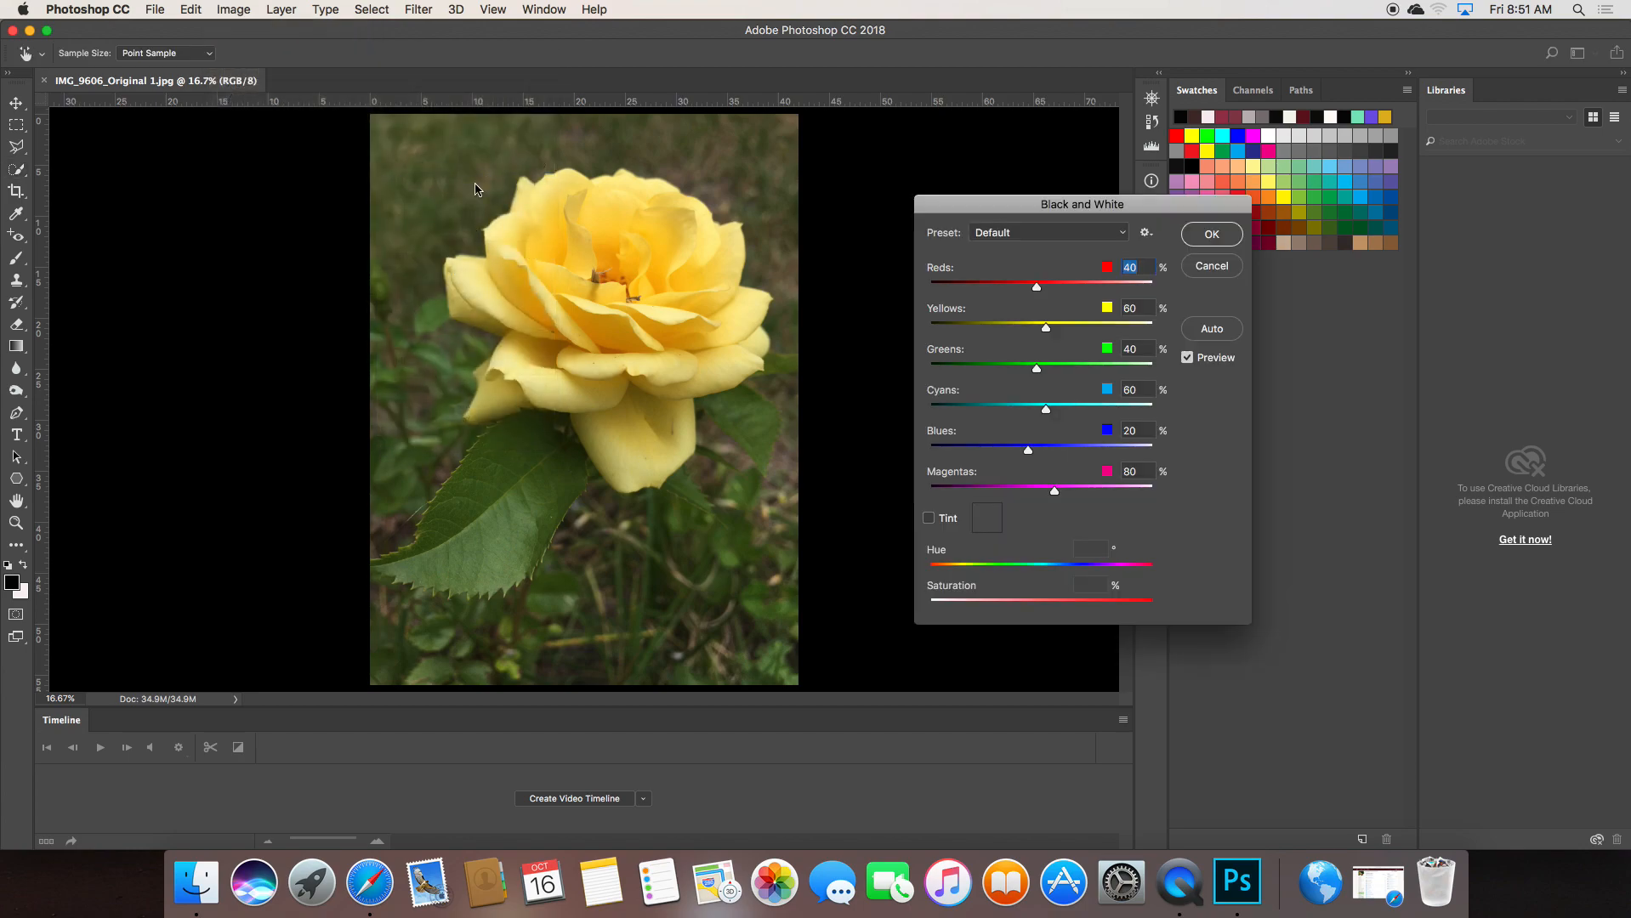
pyautogui.click(1224, 238)
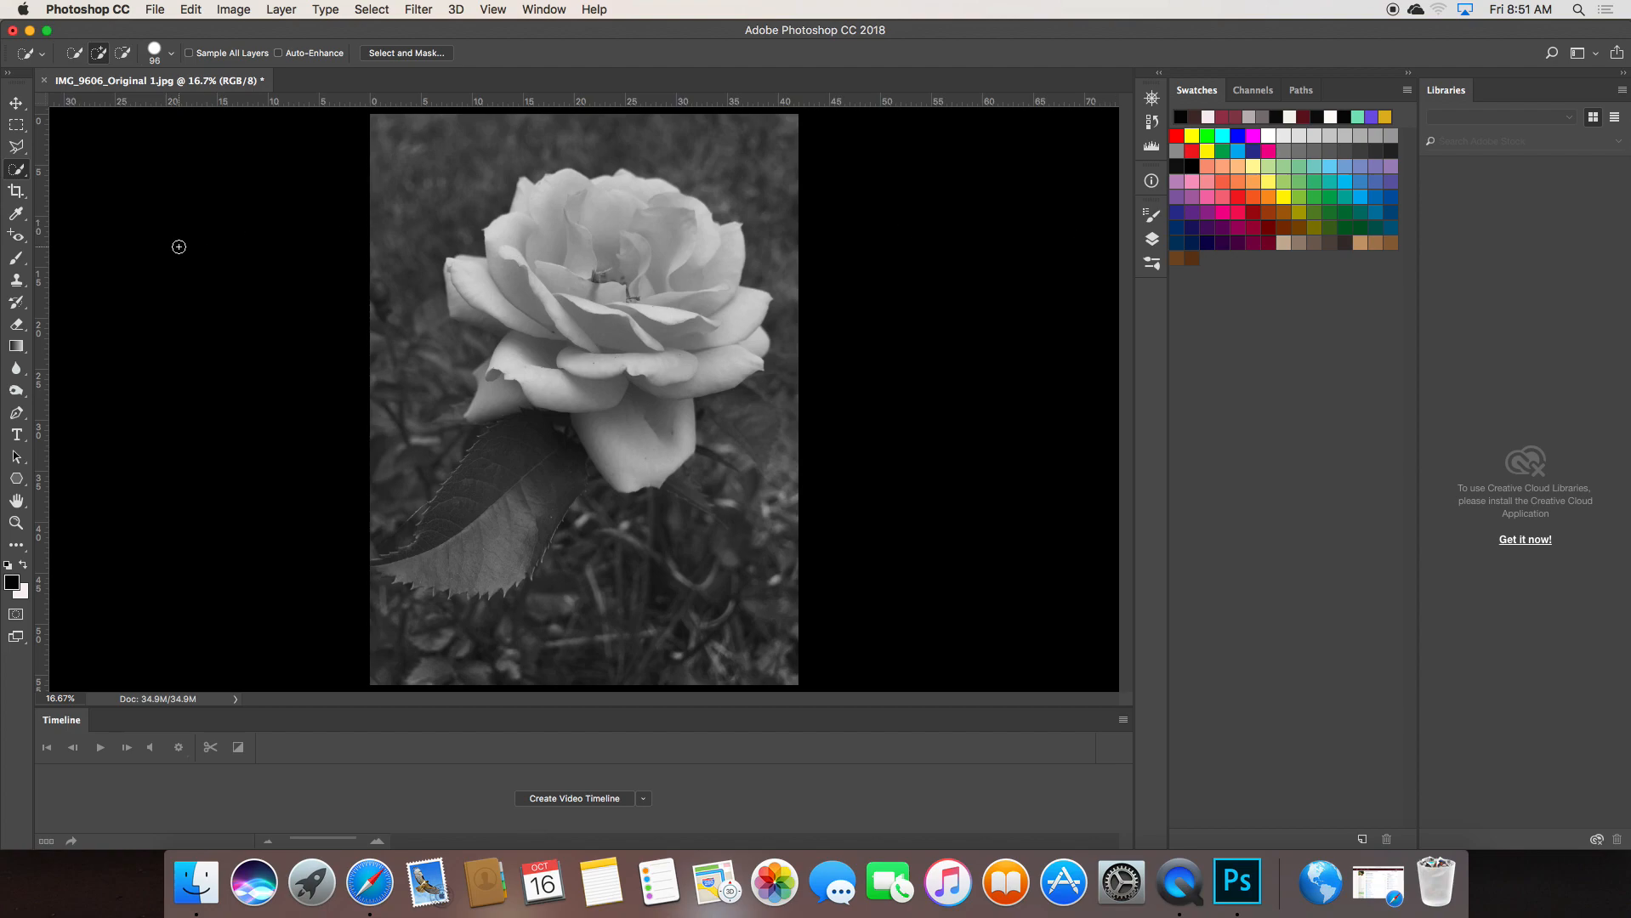
# Choose the History Brush Tool and paint colour back onto the petals just below the rose's centre
pyautogui.click(17, 306)
pyautogui.rightClick(17, 306)
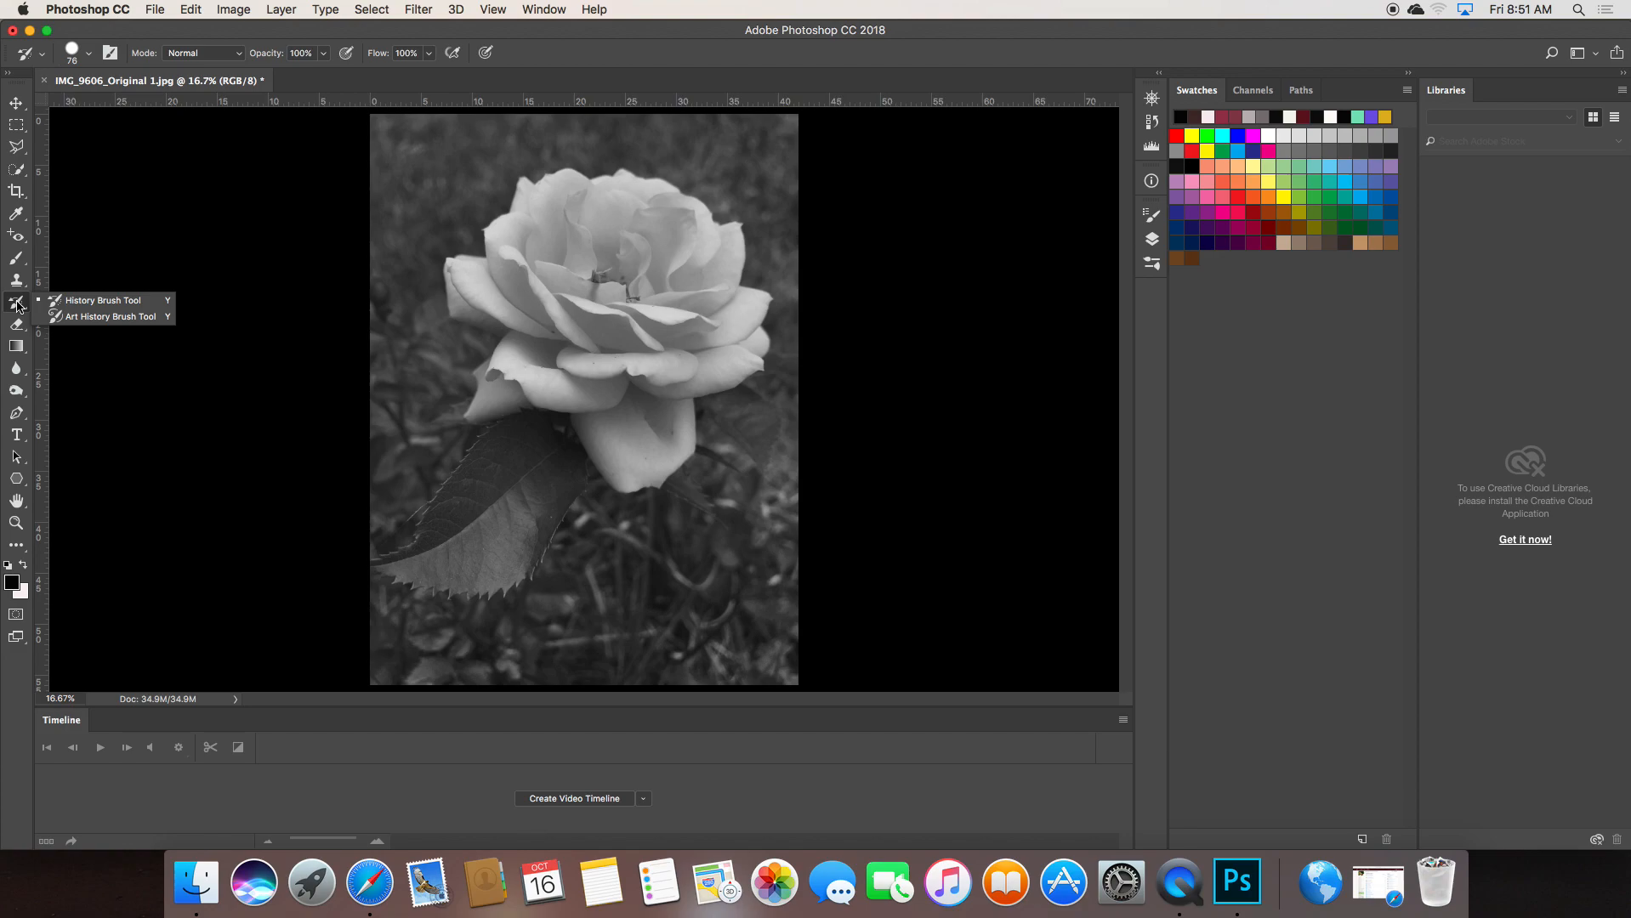
pyautogui.click(92, 303)
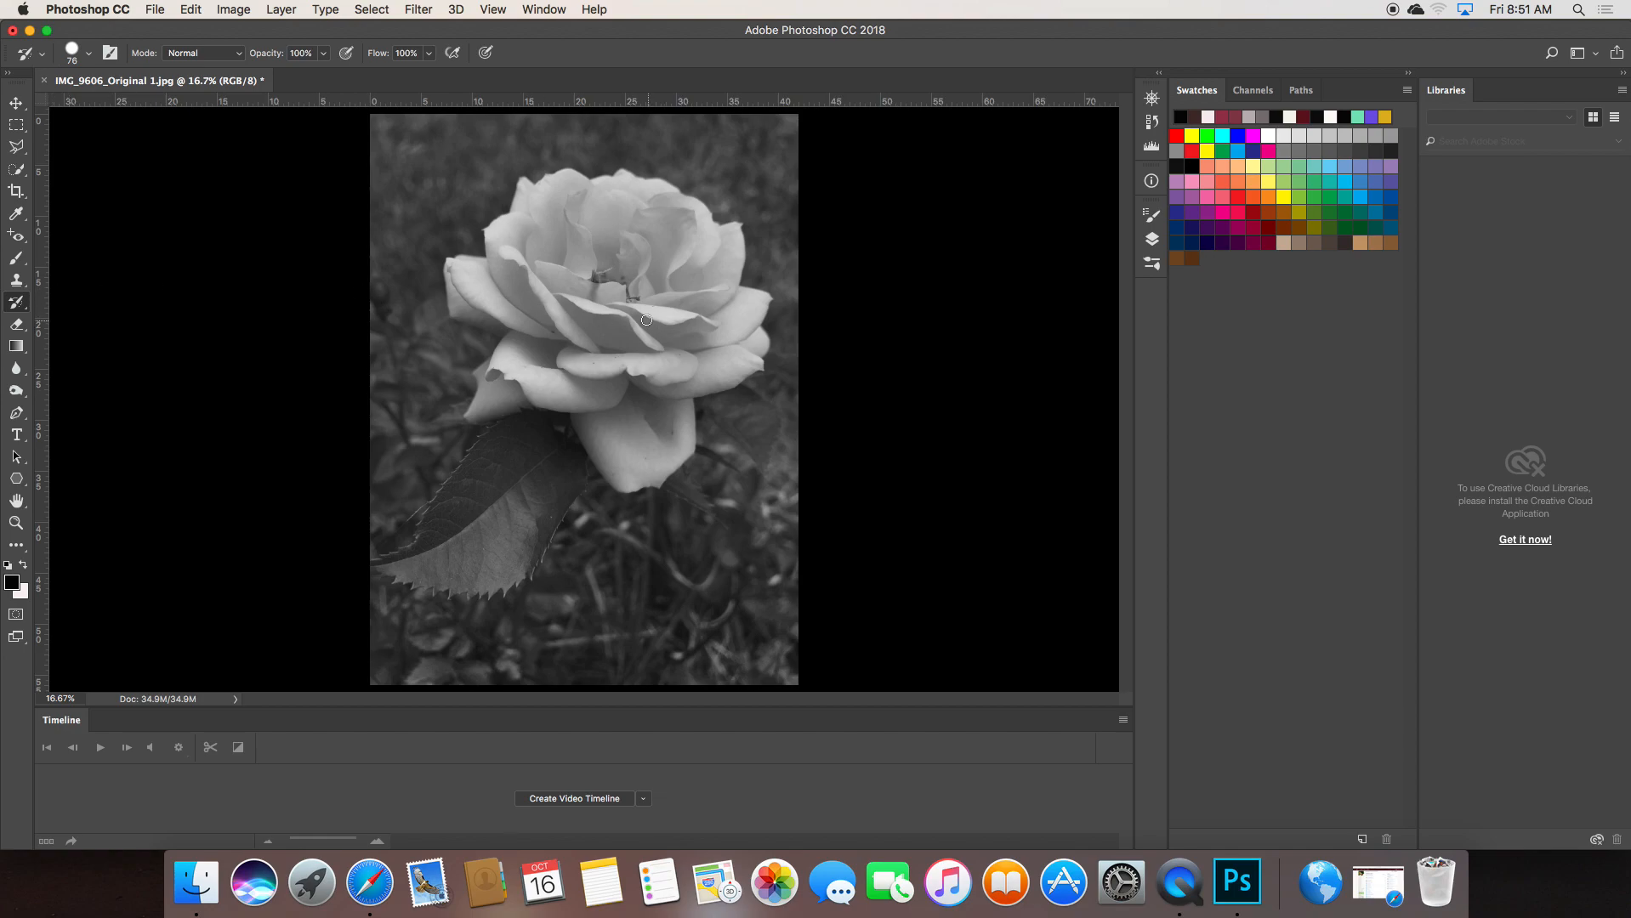
pyautogui.moveTo(616, 304); pyautogui.dragTo(561, 315)
# Enlarge the History Brush to 162 px and restore yellow around the rose's centre and its inner left petals
pyautogui.click(92, 53)
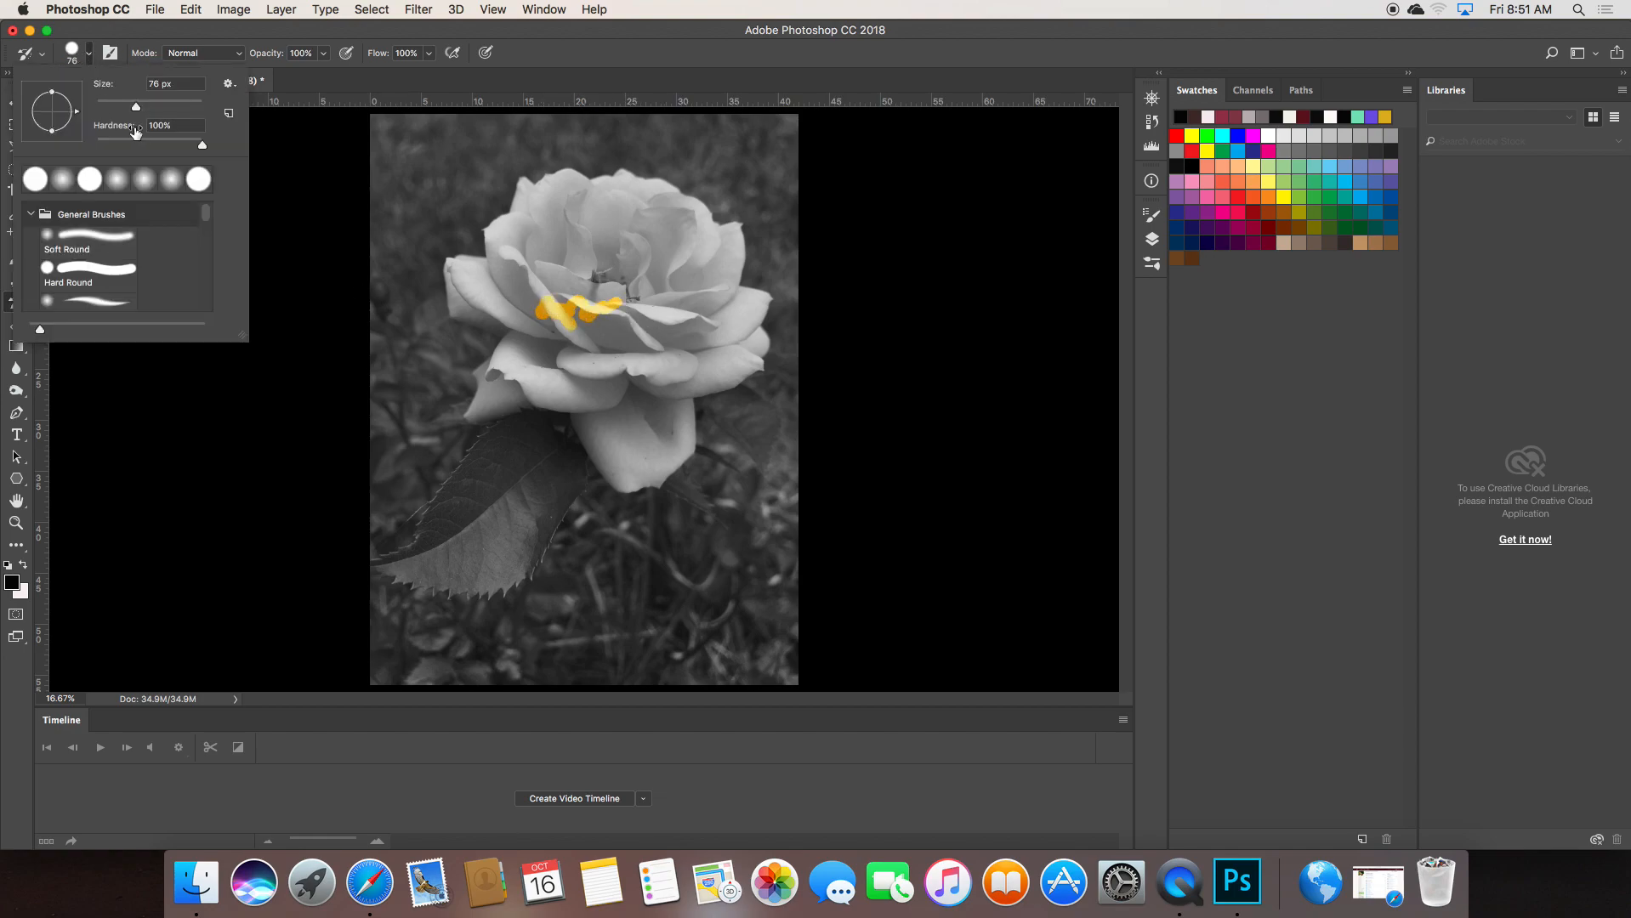
pyautogui.moveTo(141, 106); pyautogui.dragTo(175, 110)
pyautogui.moveTo(546, 265)
pyautogui.mouseDown()
pyautogui.moveTo(561, 281)
pyautogui.moveTo(549, 294)
pyautogui.moveTo(480, 276)
pyautogui.moveTo(550, 256)
pyautogui.moveTo(604, 265)
pyautogui.moveTo(608, 289)
pyautogui.moveTo(571, 340)
pyautogui.mouseUp()
pyautogui.moveTo(536, 360)
pyautogui.mouseDown()
pyautogui.moveTo(527, 339)
pyautogui.moveTo(568, 306)
pyautogui.moveTo(481, 311)
pyautogui.moveTo(508, 319)
pyautogui.mouseUp()
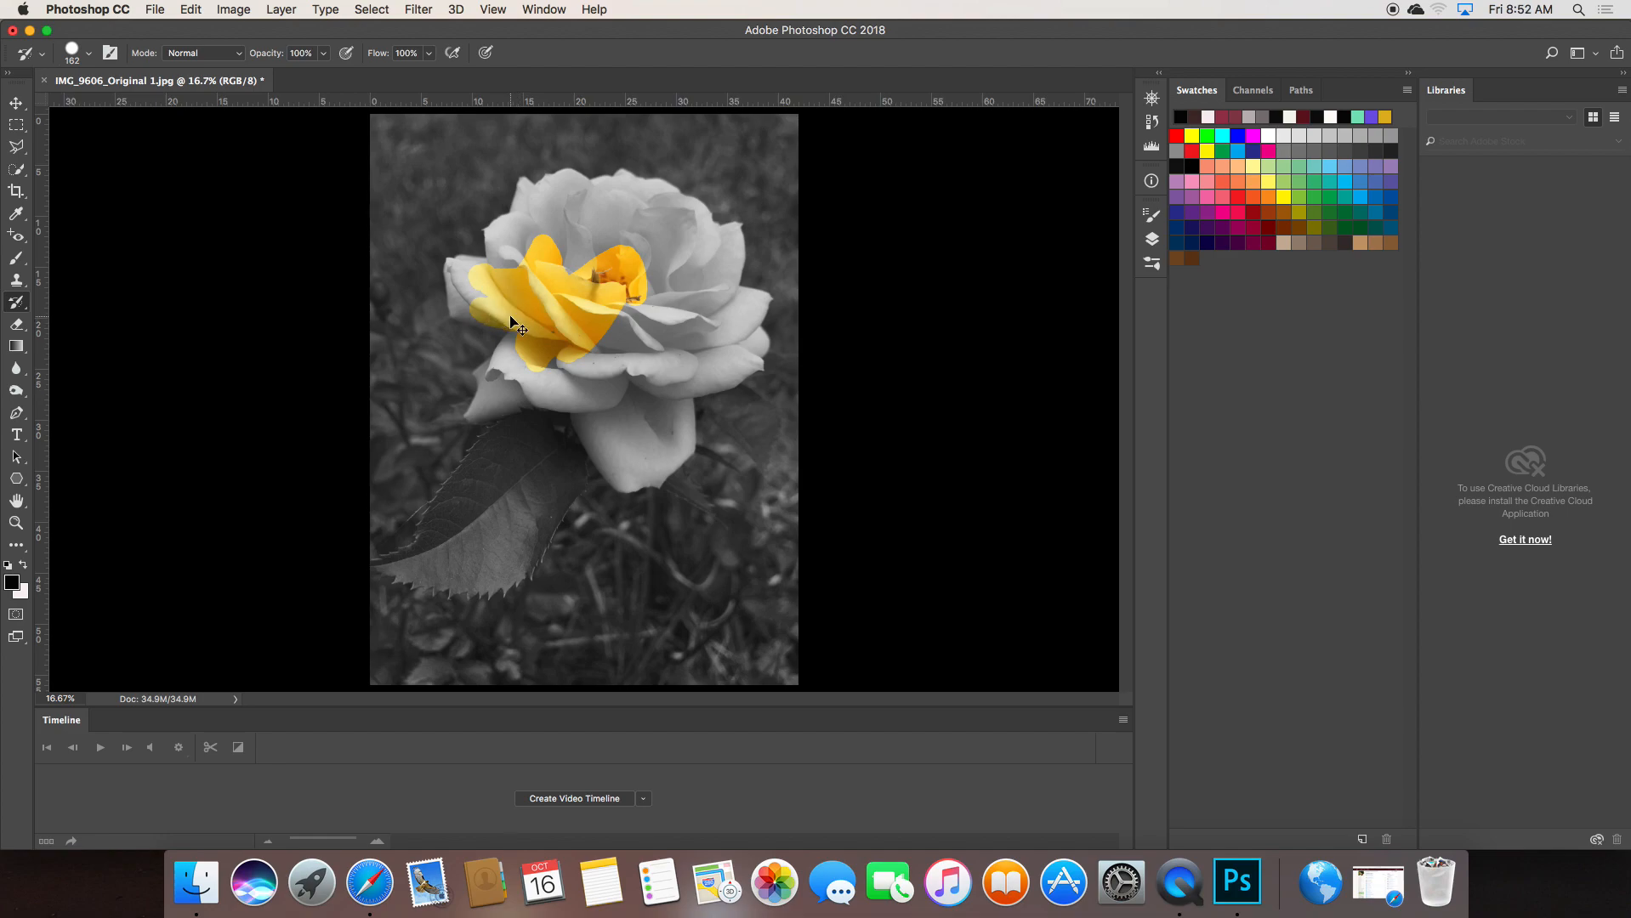
# Reduce the History Brush to 105 px and paint colour back along the edge of the rose's outermost left petal
pyautogui.press('super+plus')
pyautogui.moveTo(468, 286); pyautogui.dragTo(412, 246)
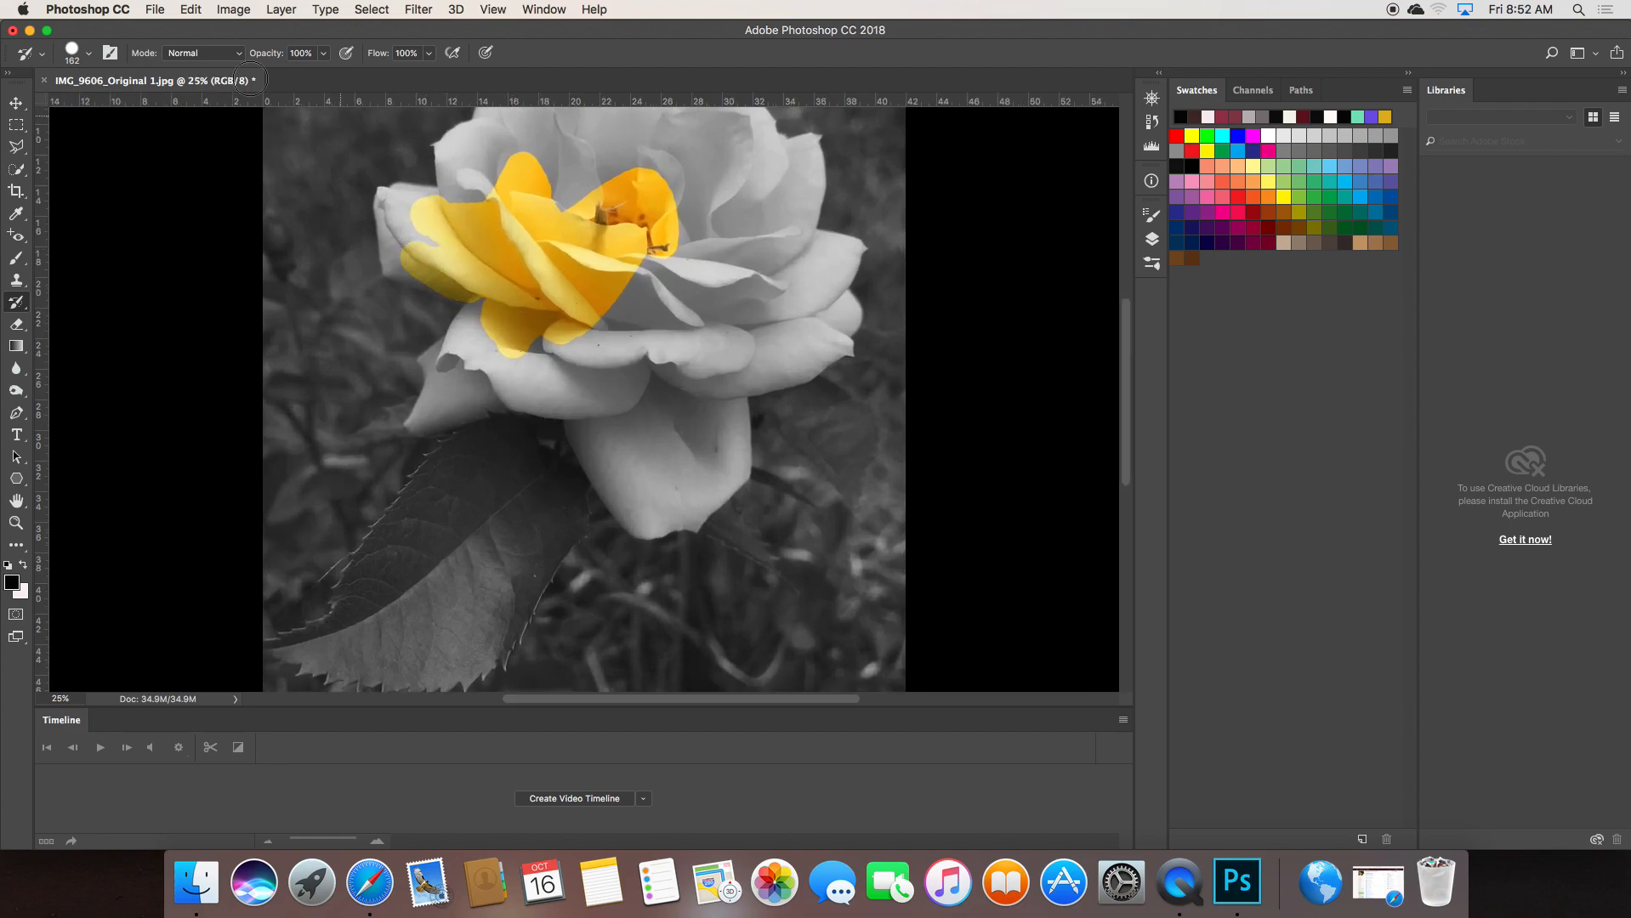
pyautogui.click(88, 56)
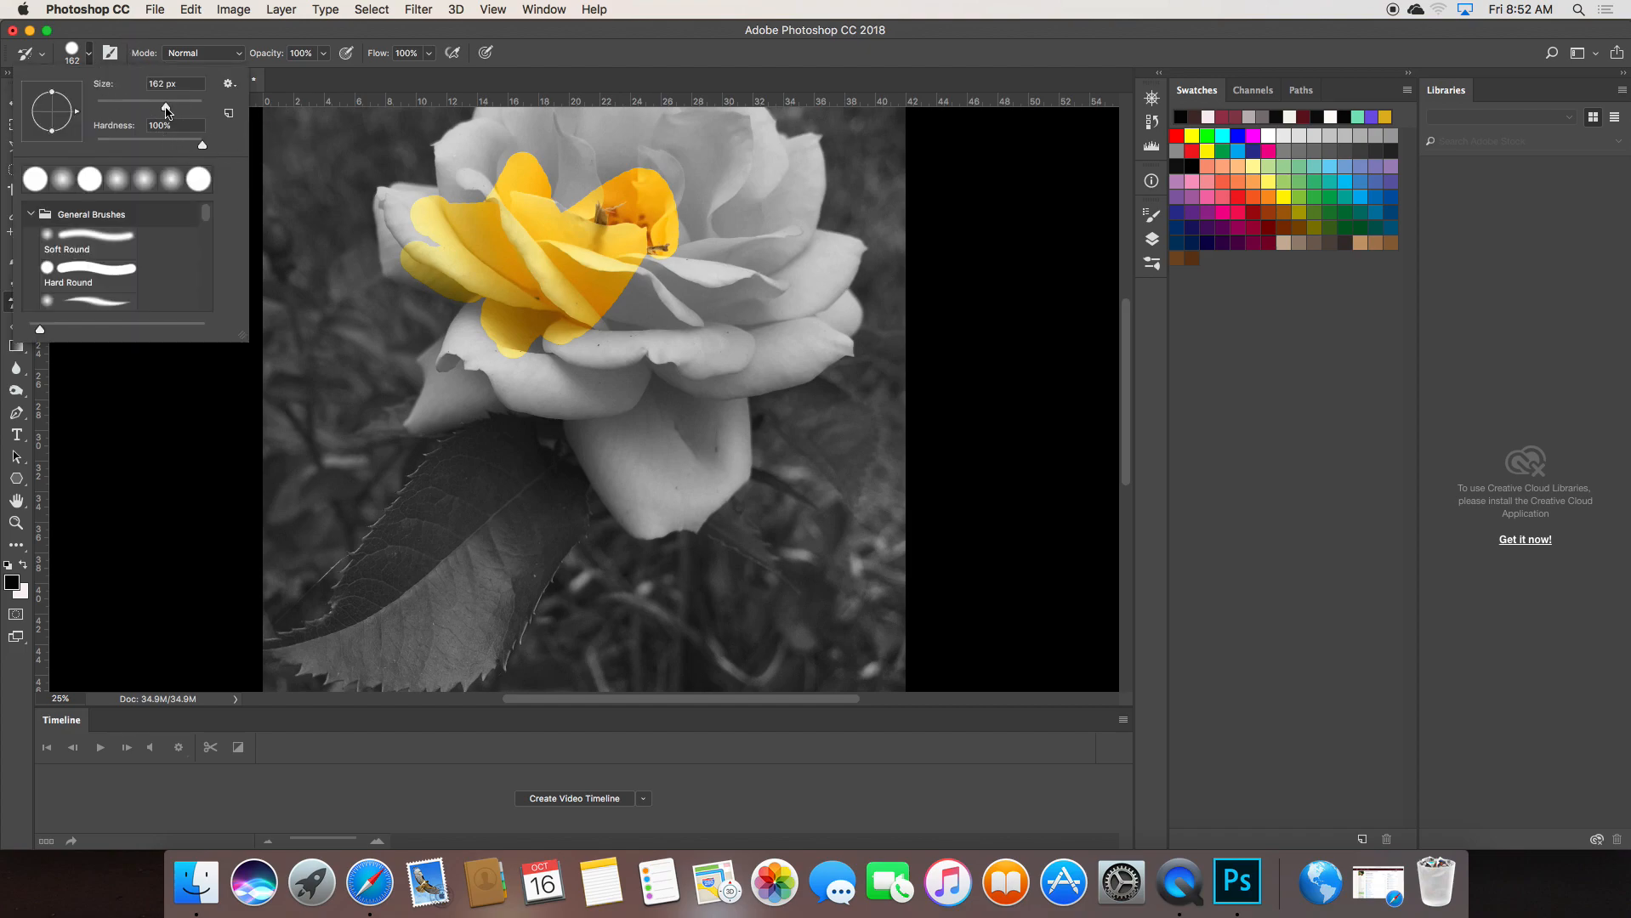
pyautogui.moveTo(167, 111); pyautogui.dragTo(151, 109)
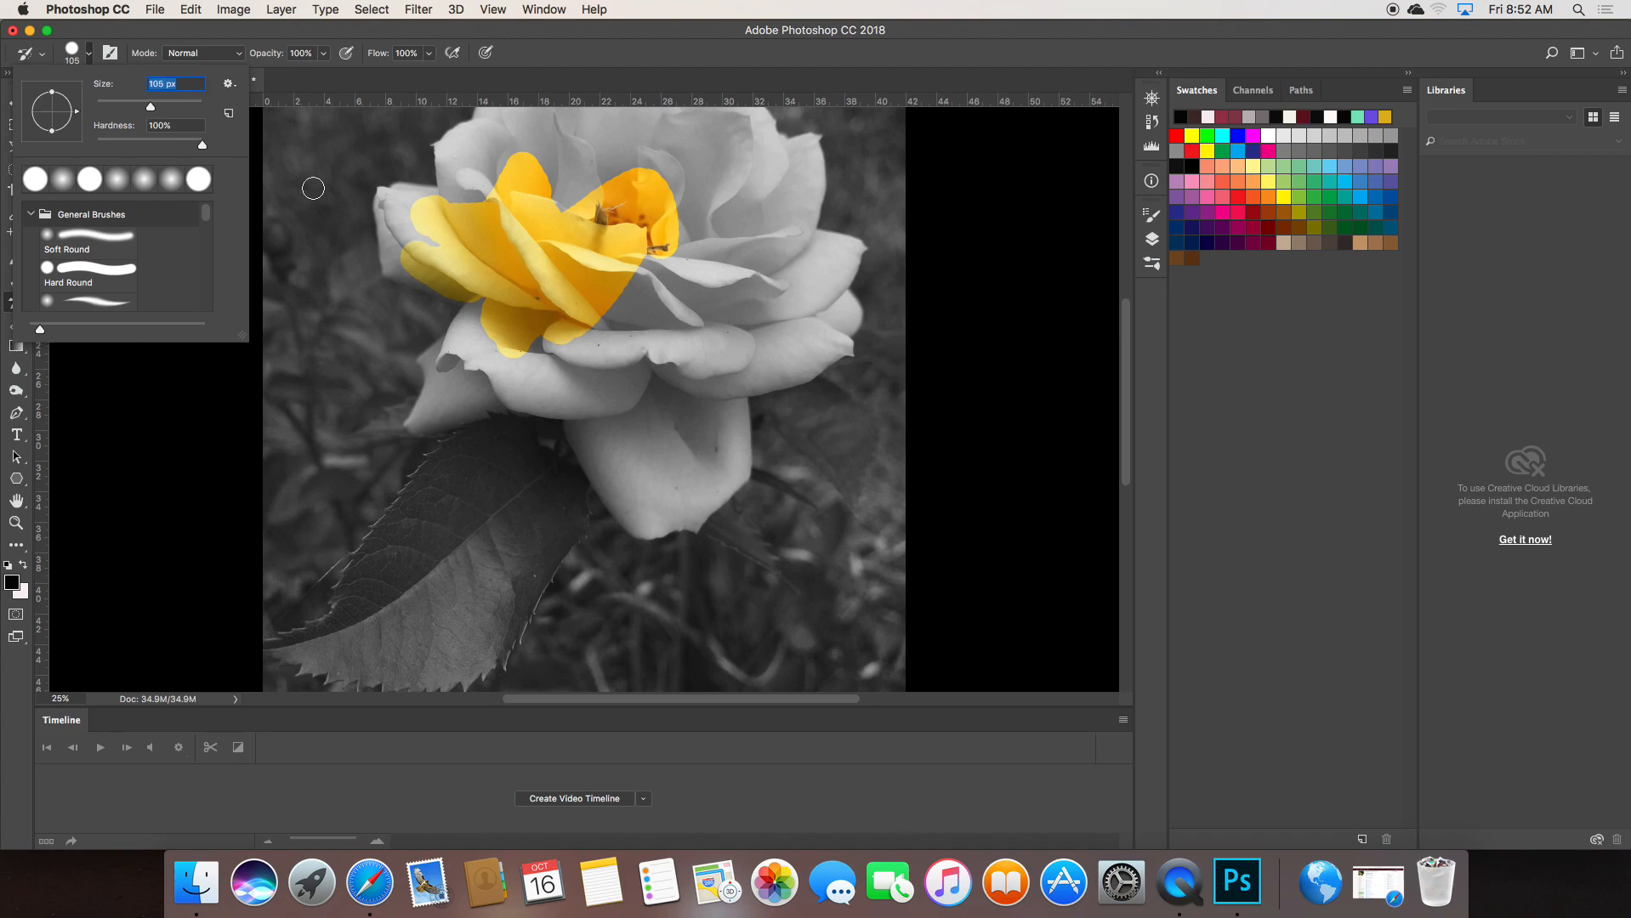
pyautogui.click(388, 224)
pyautogui.moveTo(388, 226); pyautogui.dragTo(392, 258)
# Restore yellow on the curled lower-left petal with the 105 px History Brush at 100% hardness
pyautogui.click(85, 55)
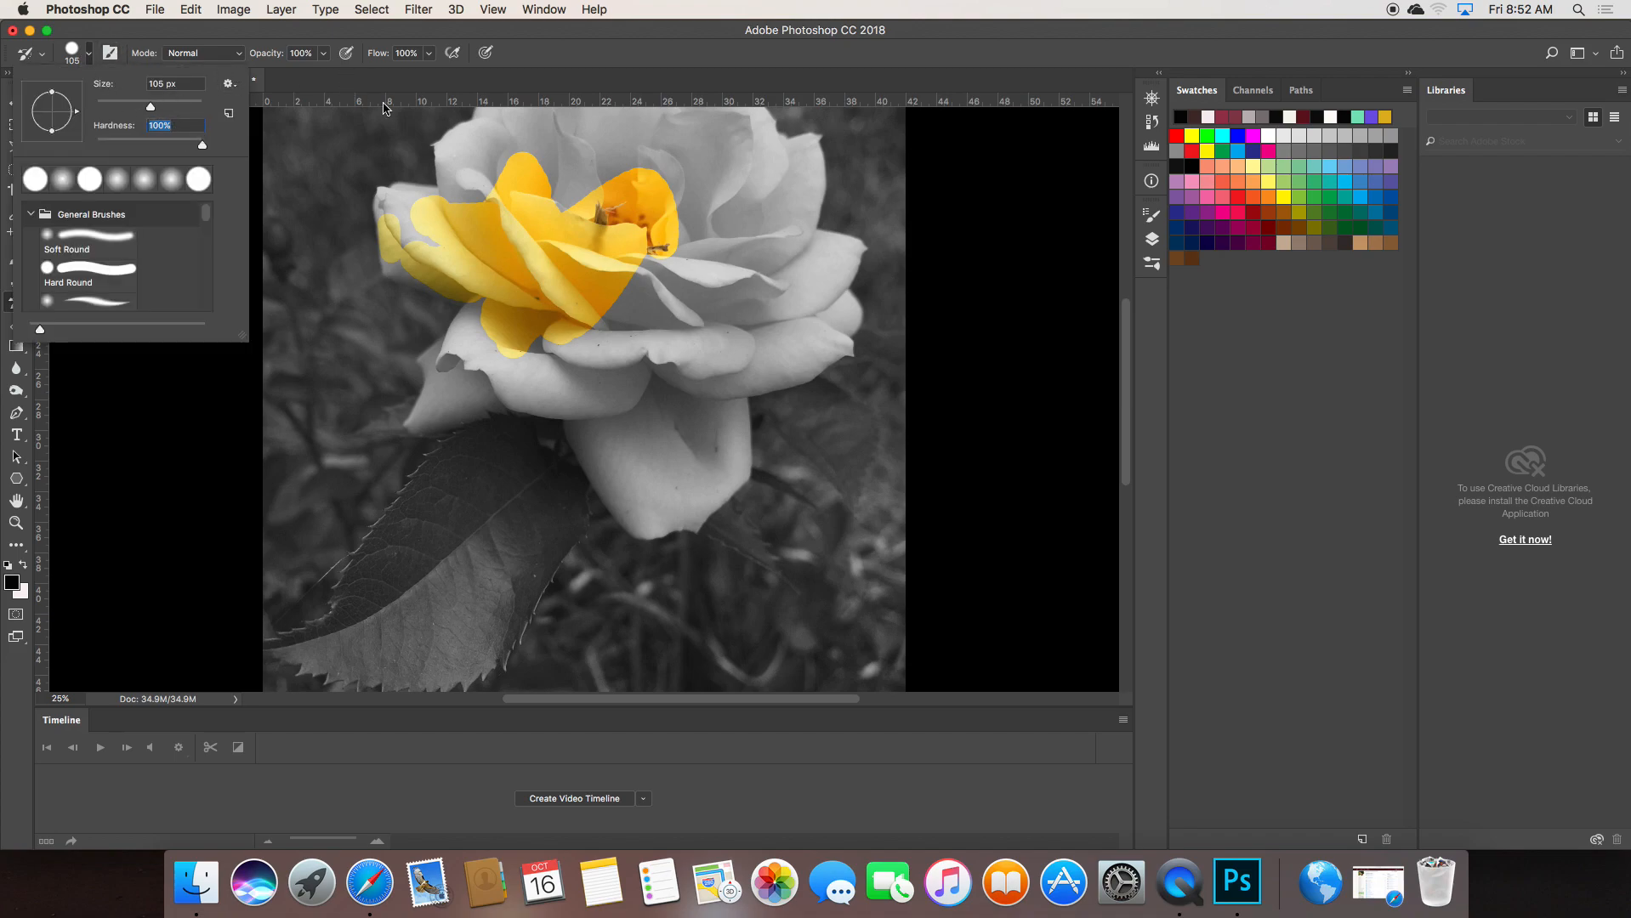
pyautogui.click(513, 364)
pyautogui.moveTo(514, 366); pyautogui.dragTo(484, 307)
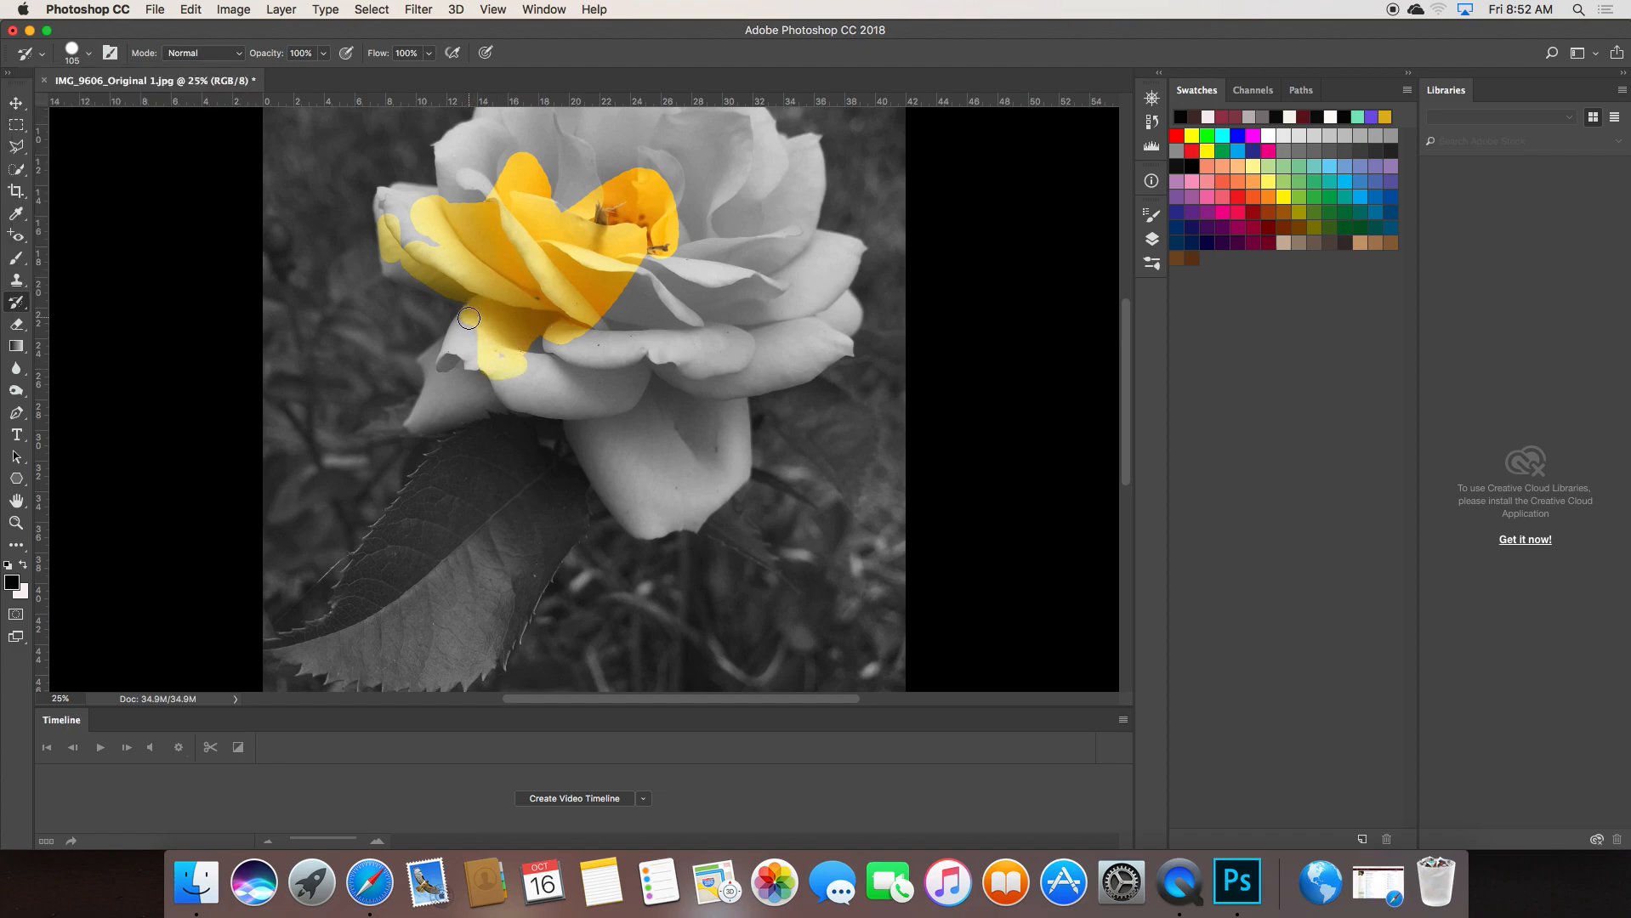
pyautogui.moveTo(458, 331); pyautogui.dragTo(434, 362)
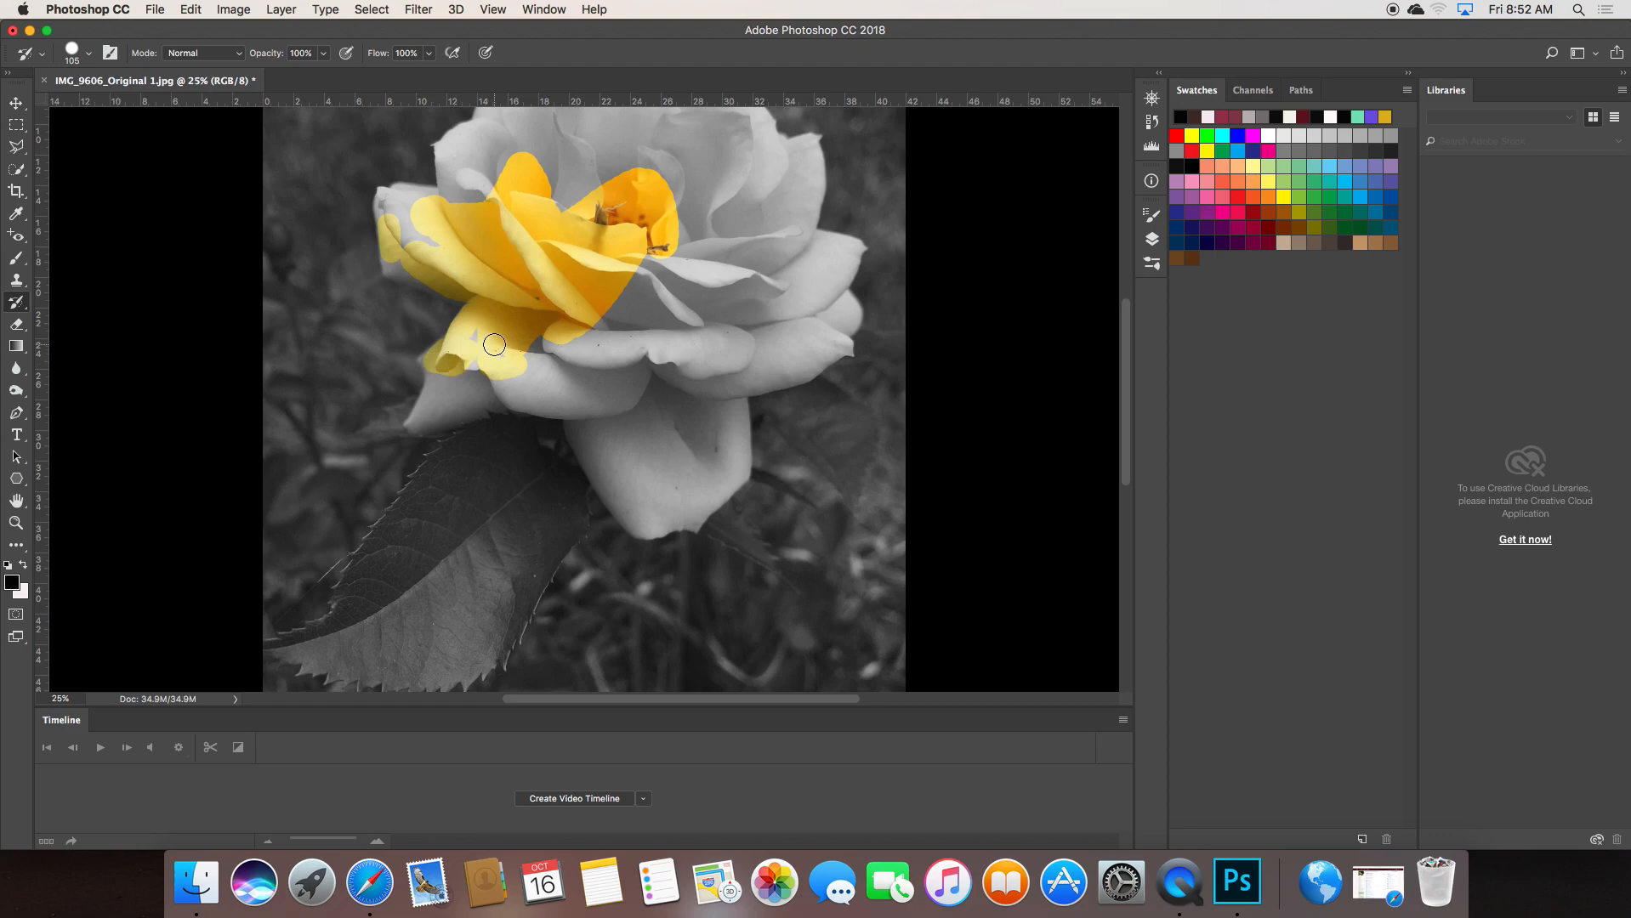
# Paint colour back onto the petals between the curled lower-left petal and the rose's centre
pyautogui.press('super+equal')
pyautogui.press('super+equal')
pyautogui.press('super+minus')
pyautogui.press('super+minus')
pyautogui.press('super+minus')
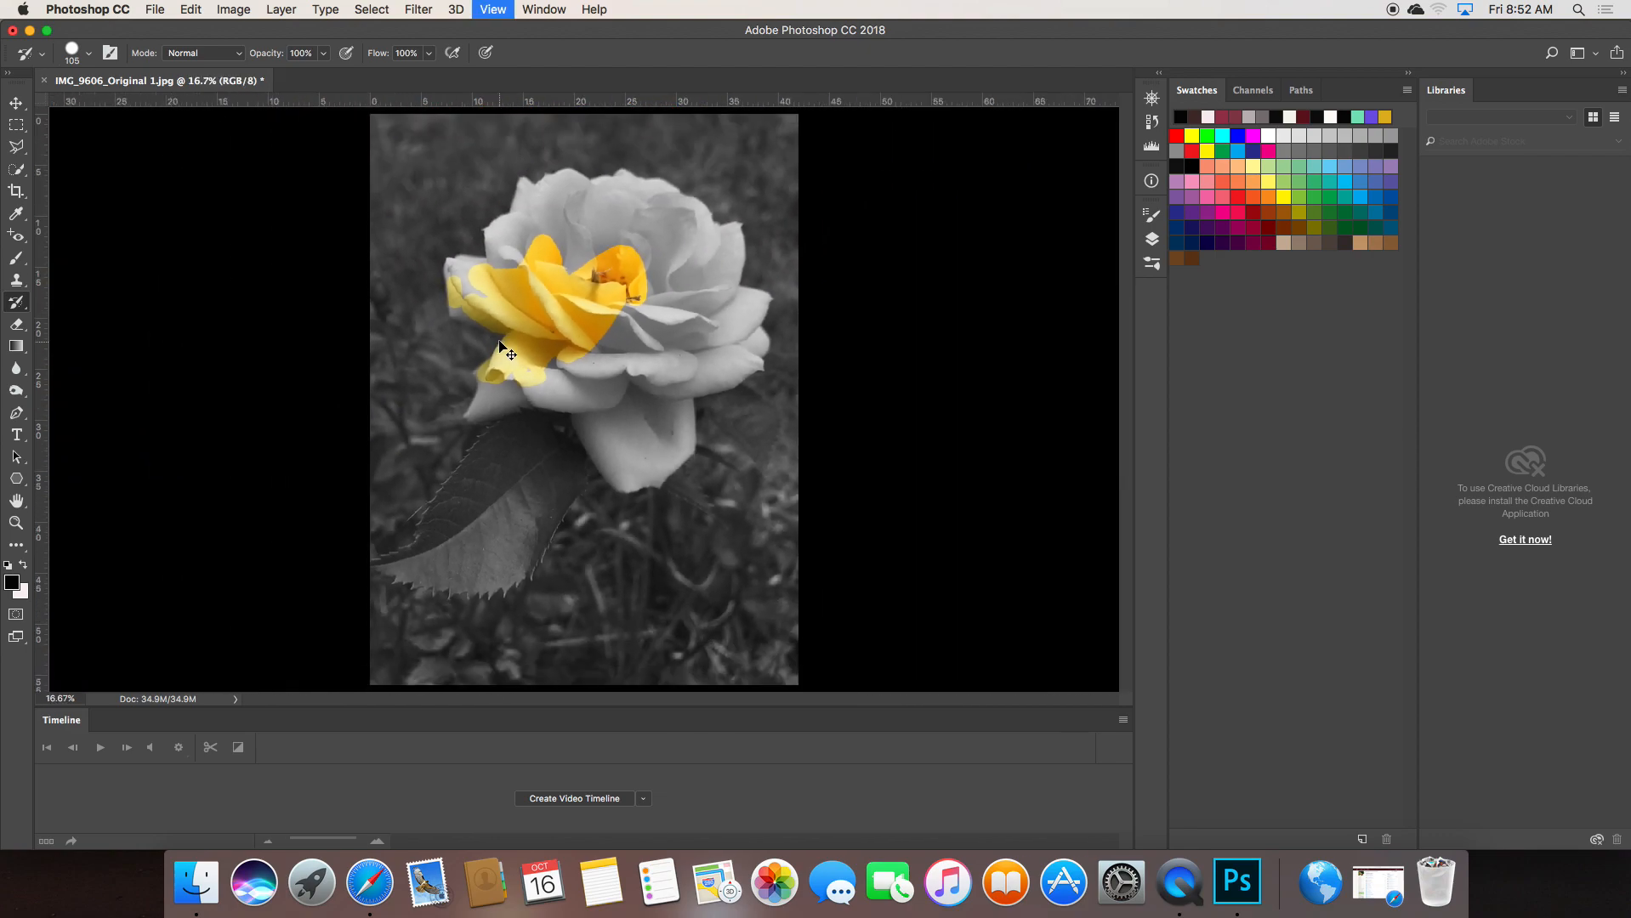
pyautogui.press('super+minus')
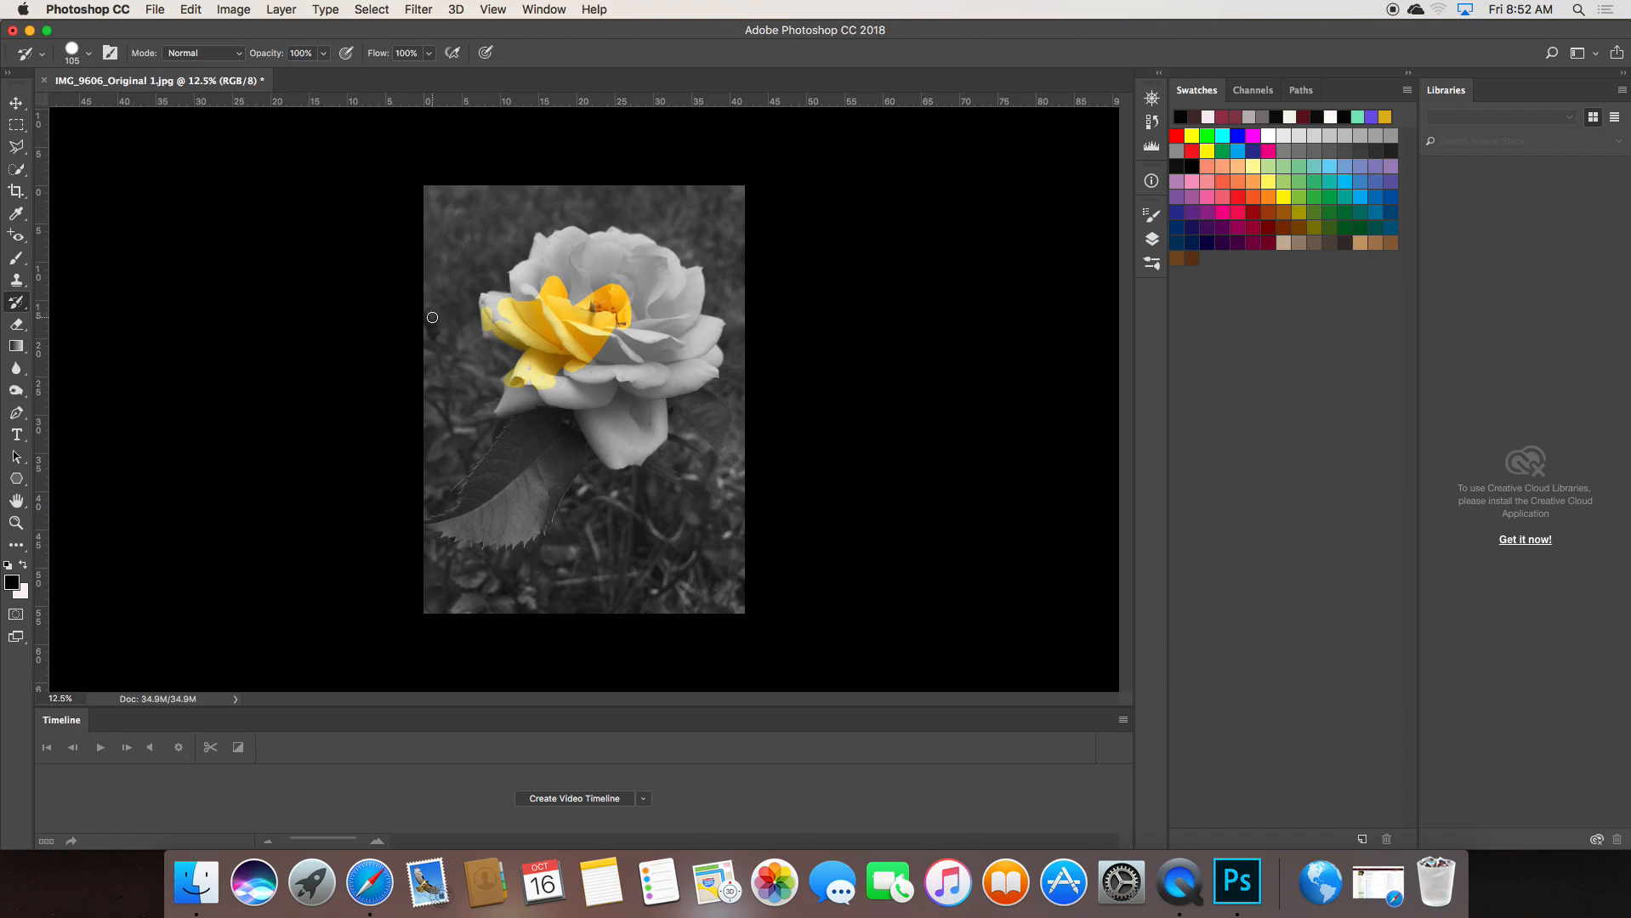
pyautogui.moveTo(557, 390)
pyautogui.mouseDown()
pyautogui.moveTo(620, 318)
pyautogui.moveTo(592, 380)
pyautogui.moveTo(609, 346)
pyautogui.moveTo(608, 360)
pyautogui.moveTo(576, 376)
pyautogui.mouseUp()
# Set the History Brush to 172 px and restore yellow on the petals above and right of the rose's centre
pyautogui.click(89, 53)
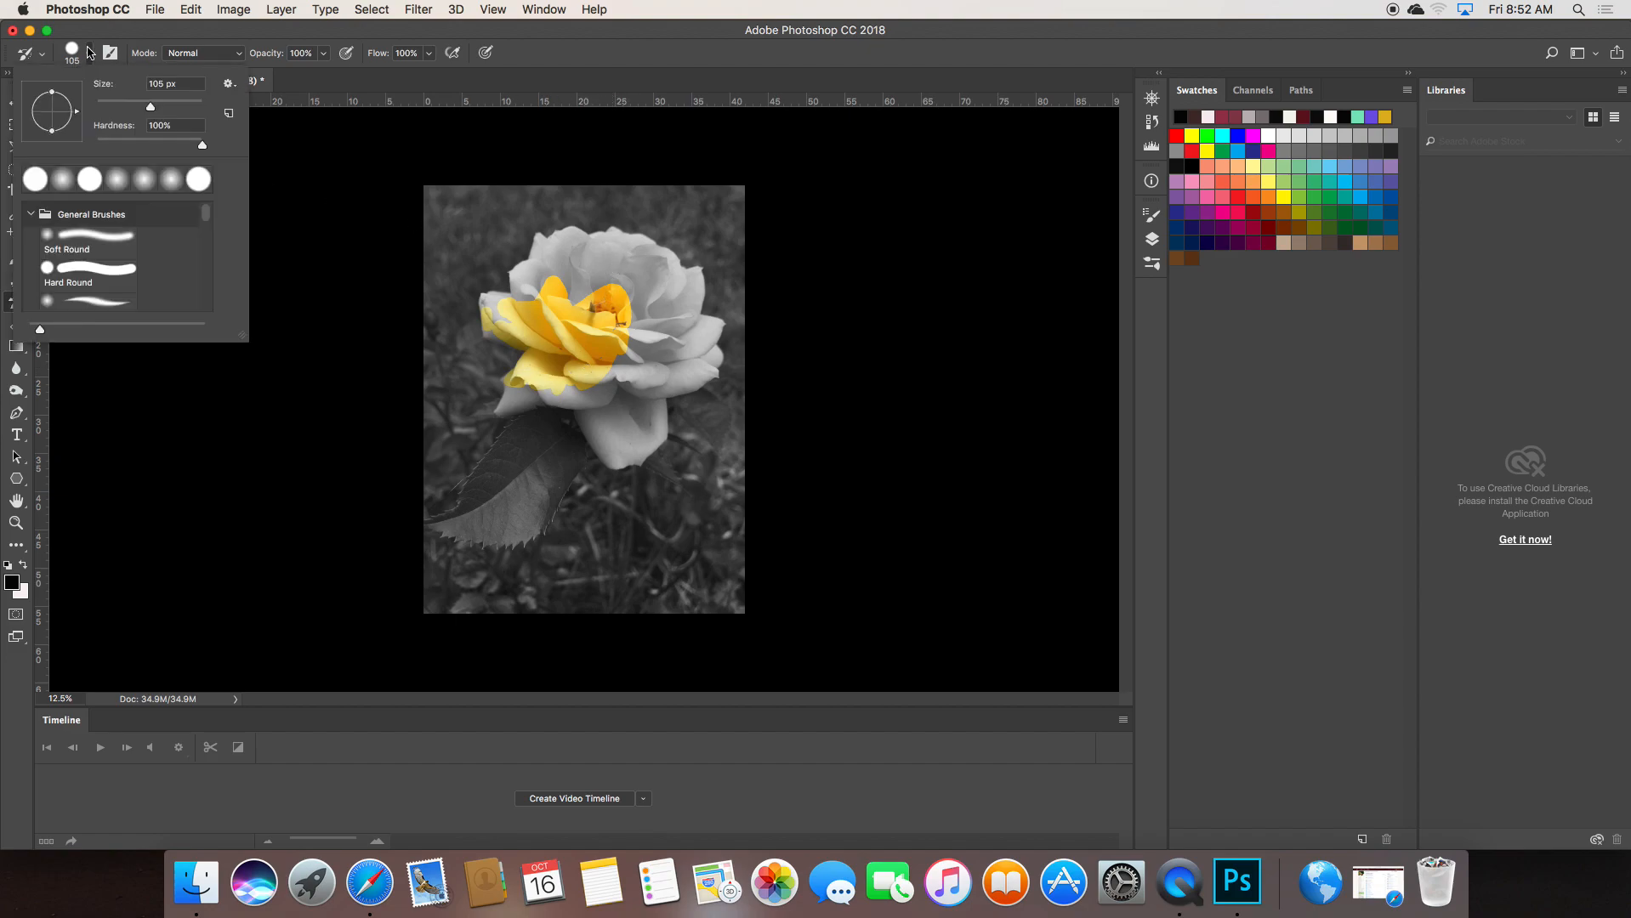
pyautogui.moveTo(151, 108); pyautogui.dragTo(168, 108)
pyautogui.moveTo(640, 273)
pyautogui.mouseDown()
pyautogui.moveTo(592, 266)
pyautogui.moveTo(630, 279)
pyautogui.moveTo(592, 293)
pyautogui.moveTo(577, 277)
pyautogui.moveTo(639, 362)
pyautogui.mouseUp()
# Enlarge the History Brush to 444 px and paint colour back over most of the bloom, including the lowest petal
pyautogui.click(89, 53)
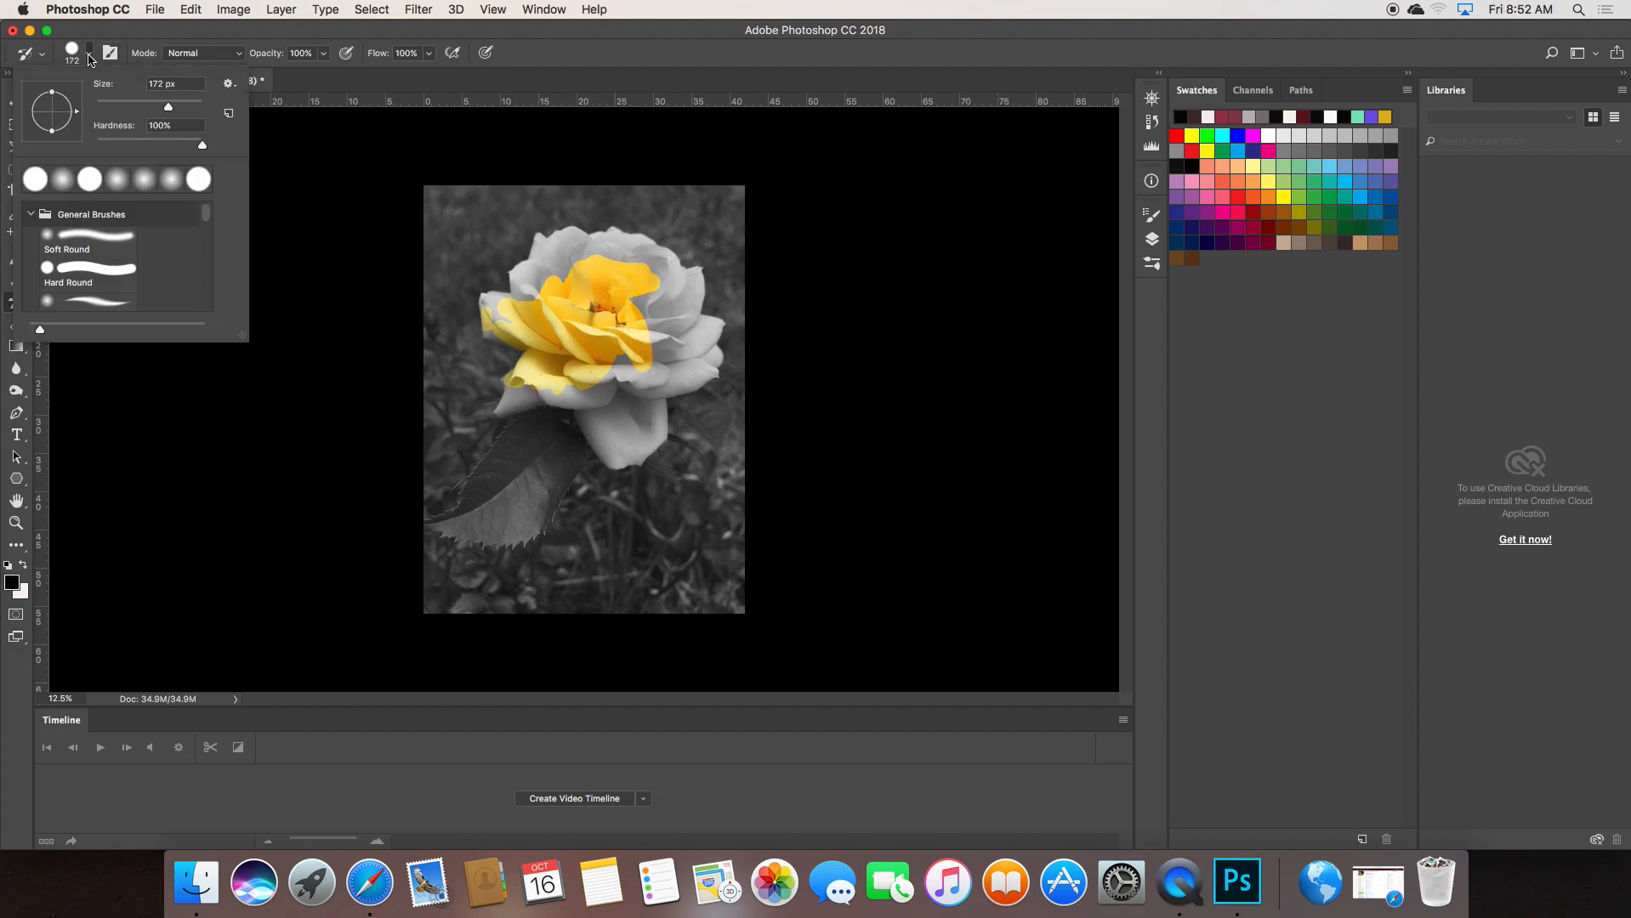
pyautogui.moveTo(156, 108); pyautogui.dragTo(190, 109)
pyautogui.moveTo(617, 314)
pyautogui.mouseDown()
pyautogui.moveTo(671, 342)
pyautogui.moveTo(611, 268)
pyautogui.moveTo(538, 285)
pyautogui.moveTo(577, 362)
pyautogui.moveTo(563, 379)
pyautogui.moveTo(596, 390)
pyautogui.moveTo(610, 437)
pyautogui.moveTo(639, 369)
pyautogui.moveTo(610, 349)
pyautogui.moveTo(671, 368)
pyautogui.moveTo(684, 353)
pyautogui.moveTo(650, 279)
pyautogui.moveTo(588, 263)
pyautogui.moveTo(612, 289)
pyautogui.mouseUp()
# Reduce the History Brush to 95 px and restore yellow along the rose's upper-left petal edge
pyautogui.press('super+equal')
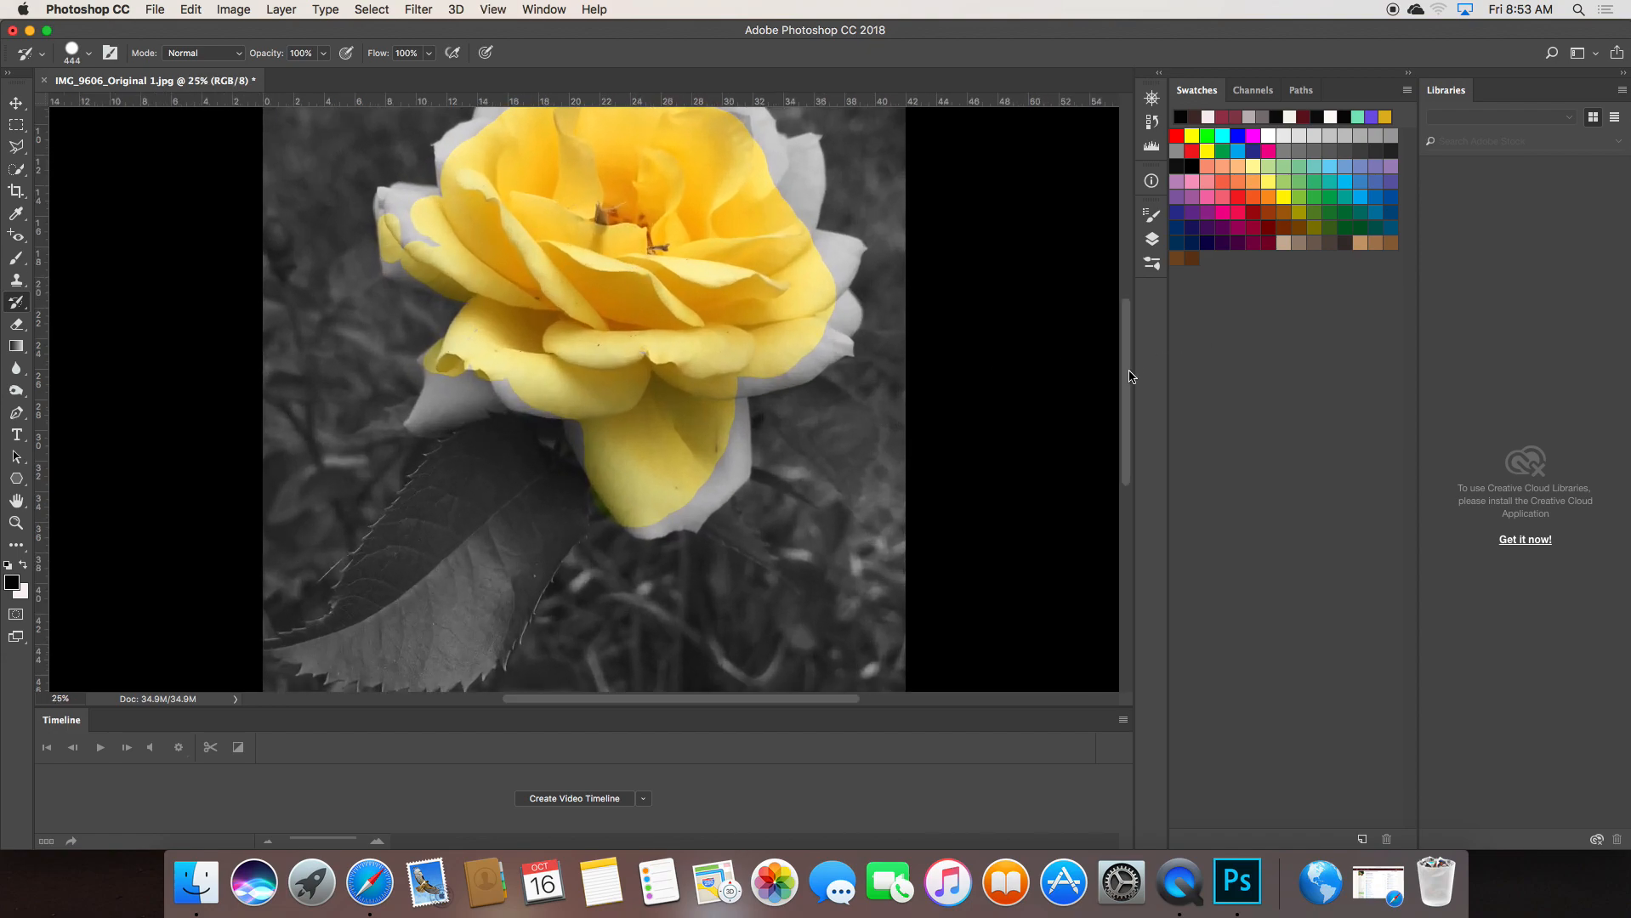
pyautogui.moveTo(1130, 376); pyautogui.dragTo(1127, 322)
pyautogui.click(83, 51)
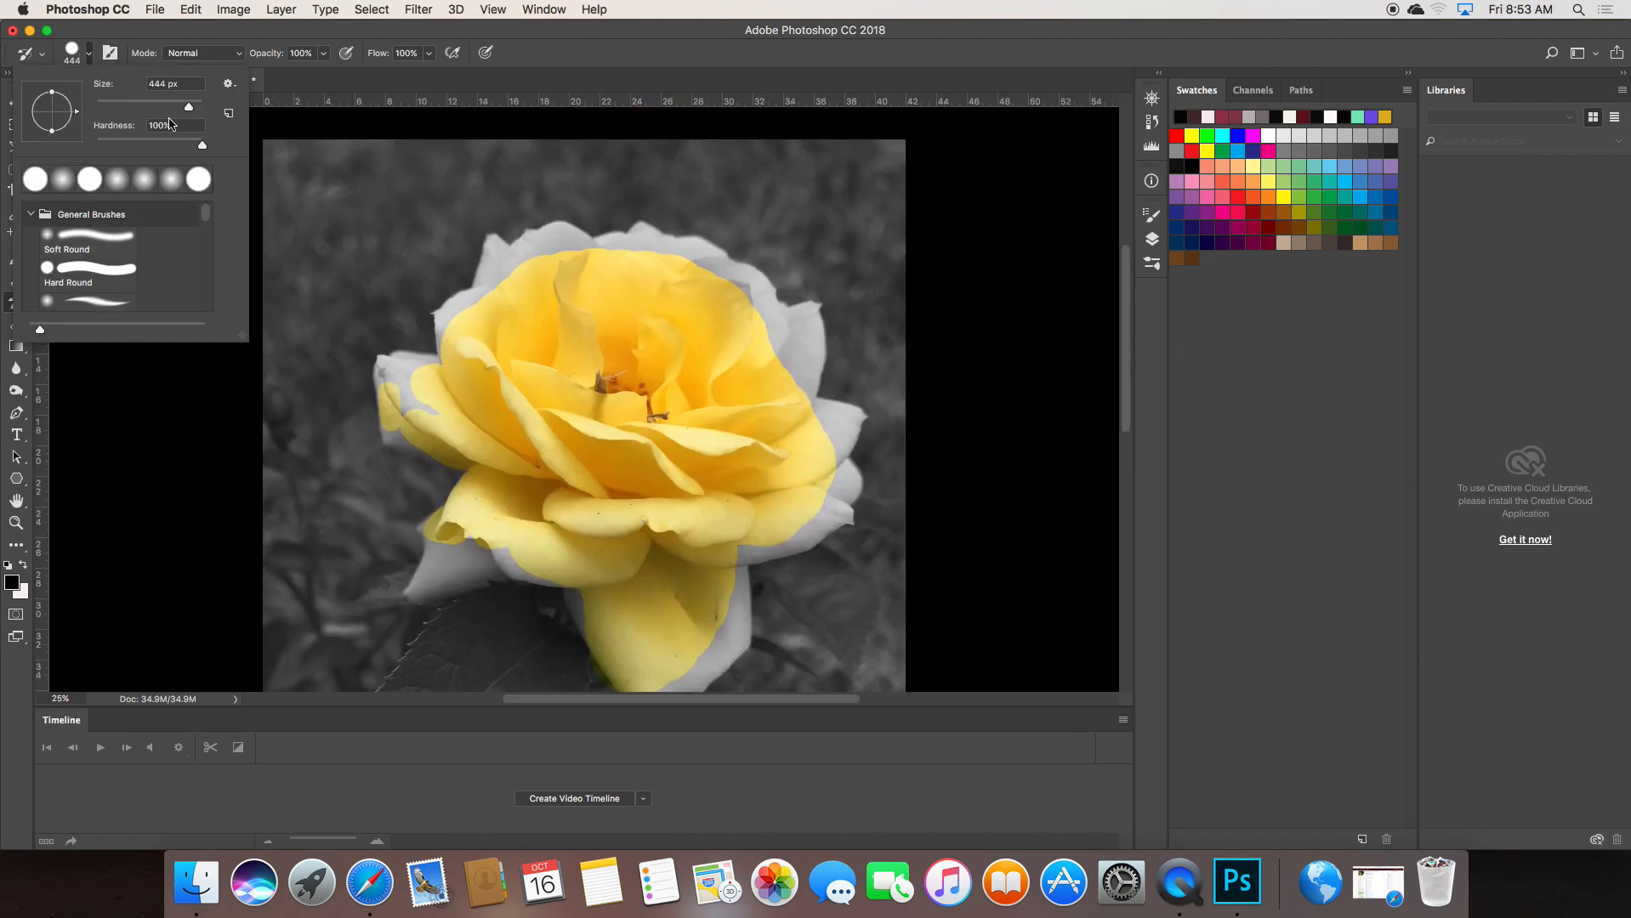
pyautogui.moveTo(188, 108)
pyautogui.mouseDown()
pyautogui.moveTo(122, 104)
pyautogui.moveTo(145, 109)
pyautogui.mouseUp()
pyautogui.click(494, 253)
pyautogui.moveTo(493, 254)
pyautogui.mouseDown()
pyautogui.moveTo(472, 304)
pyautogui.moveTo(490, 265)
pyautogui.moveTo(529, 241)
pyautogui.moveTo(495, 282)
pyautogui.moveTo(521, 295)
pyautogui.moveTo(559, 254)
pyautogui.mouseUp()
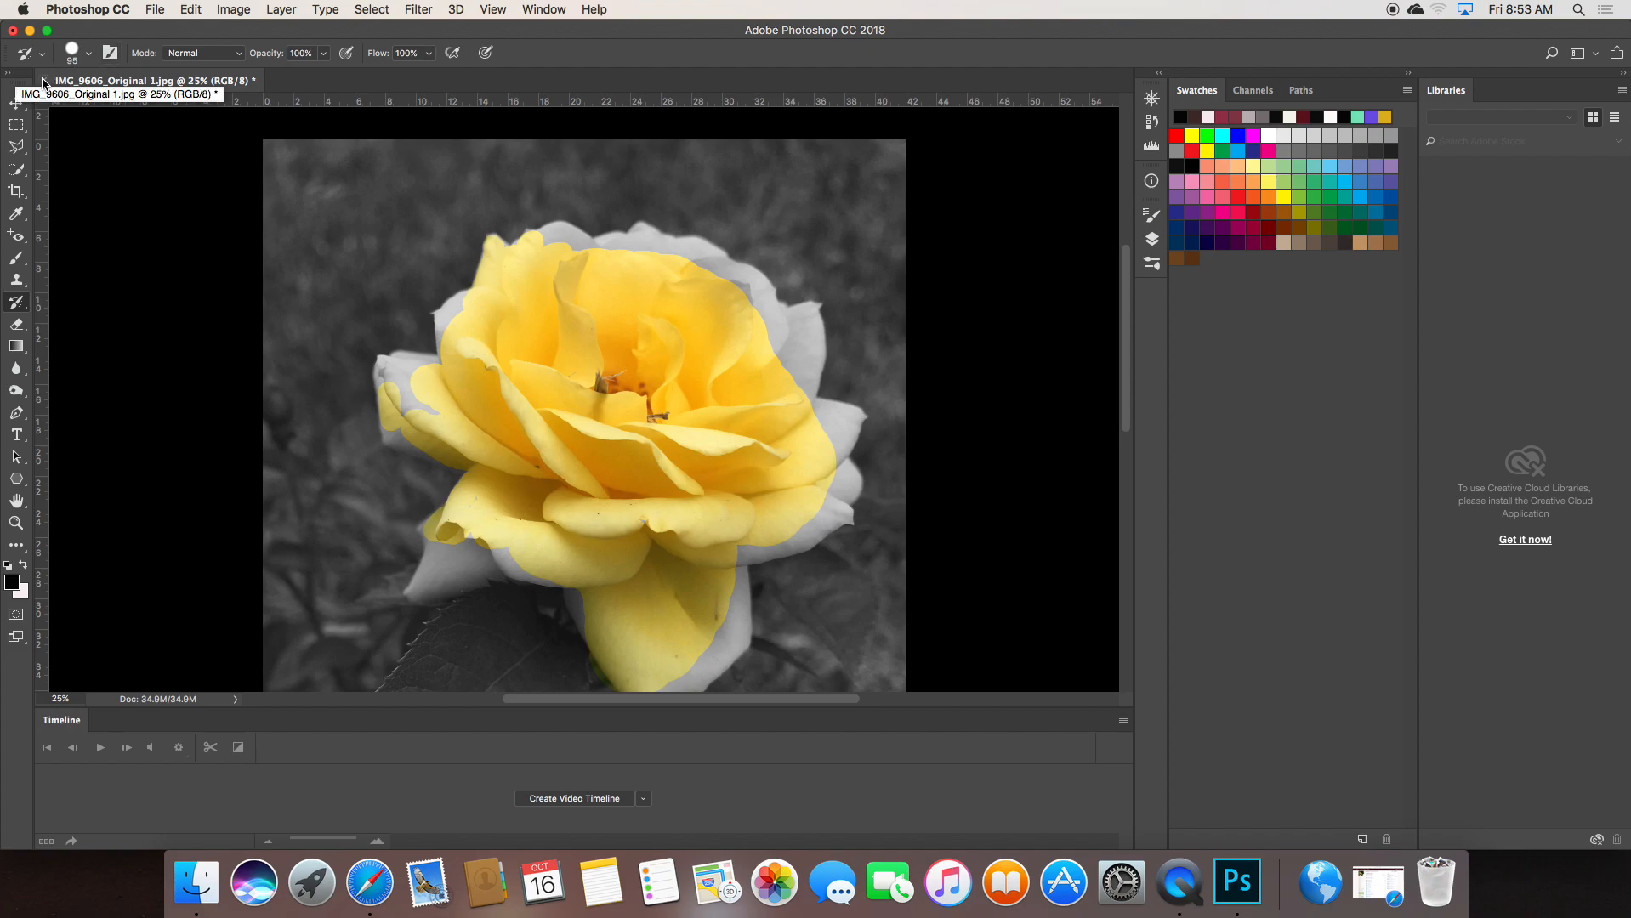
# Minimize the Photoshop window to reveal the desktop
pyautogui.click(51, 6)
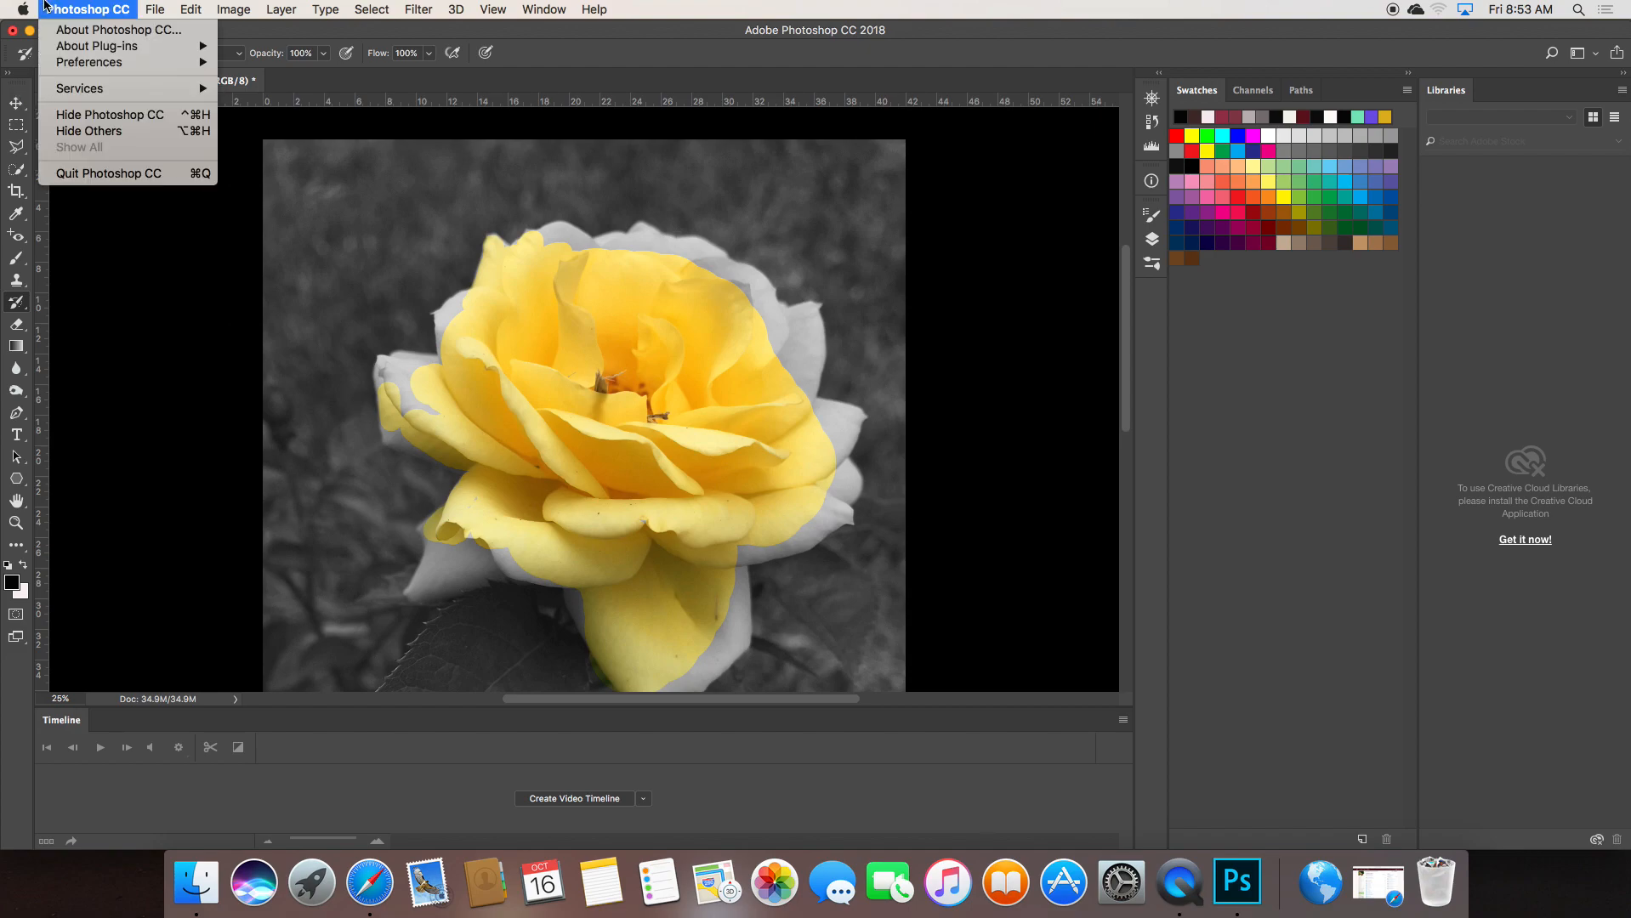
pyautogui.click(307, 39)
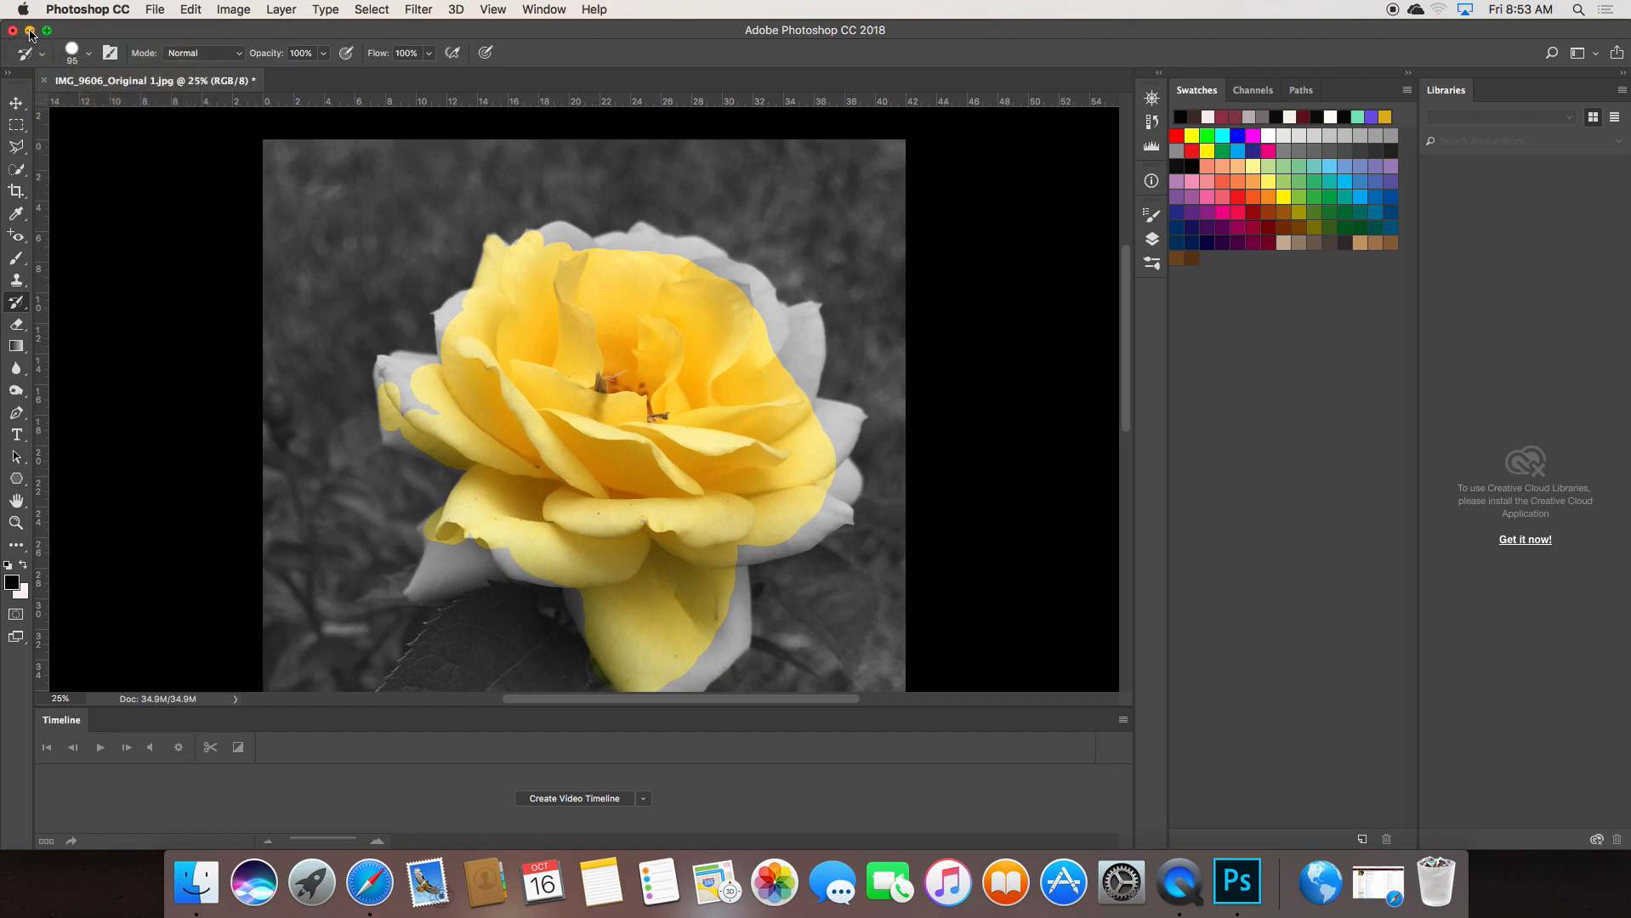
pyautogui.click(30, 31)
pyautogui.click(190, 103)
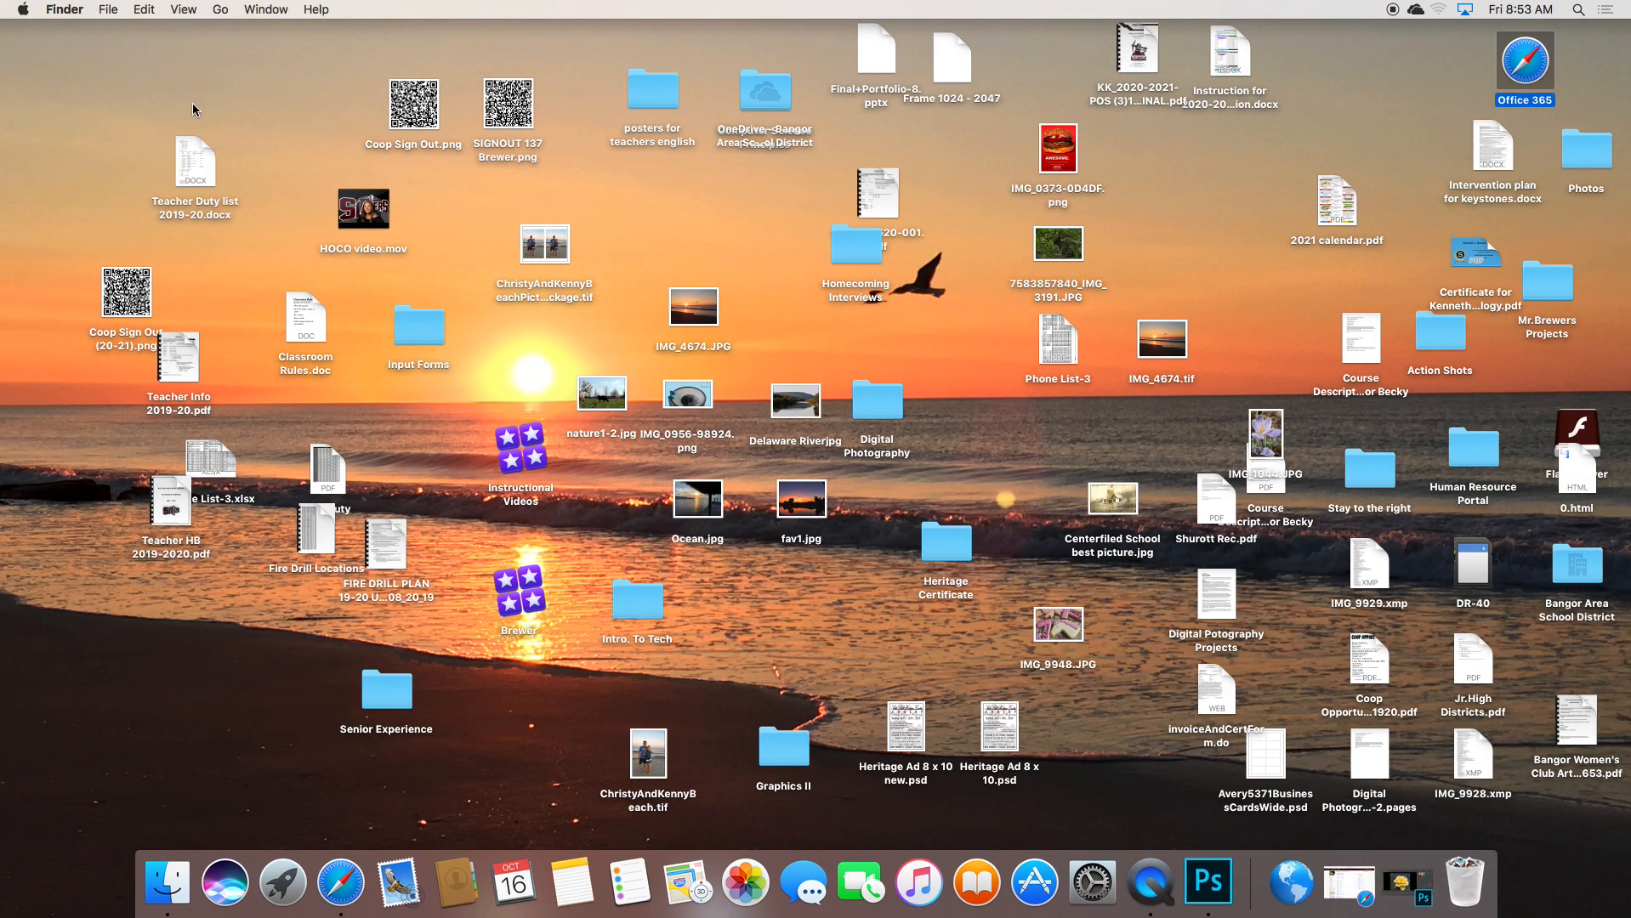